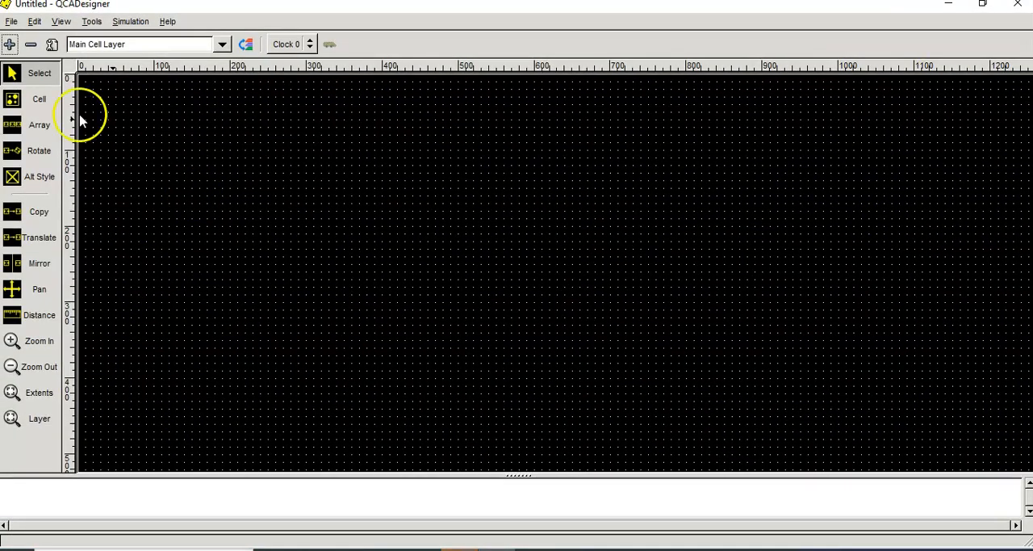
Step: Place five QCA cells in a cross arrangement, with one centre cell and a neighbour on each of its four sides
left_click(30, 100)
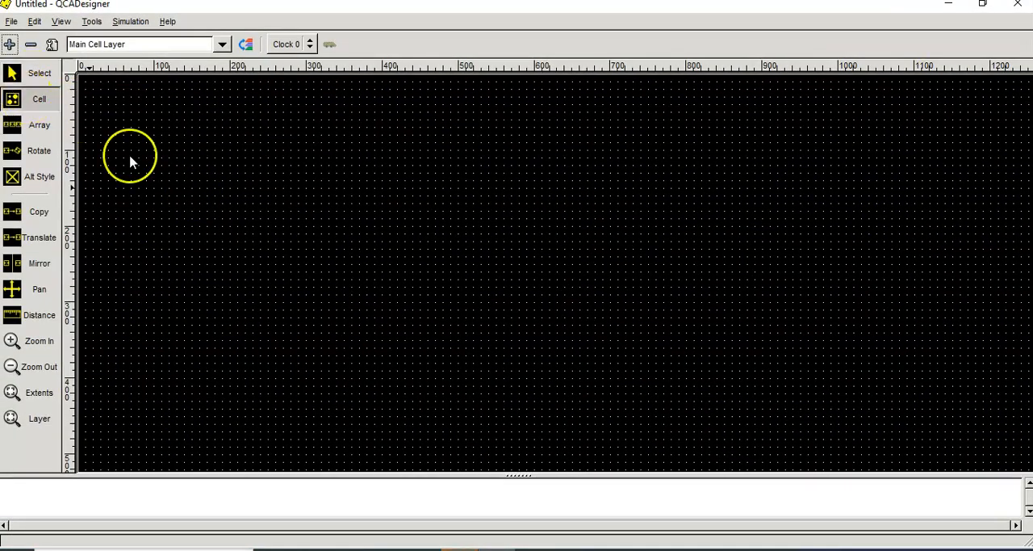
left_click(291, 205)
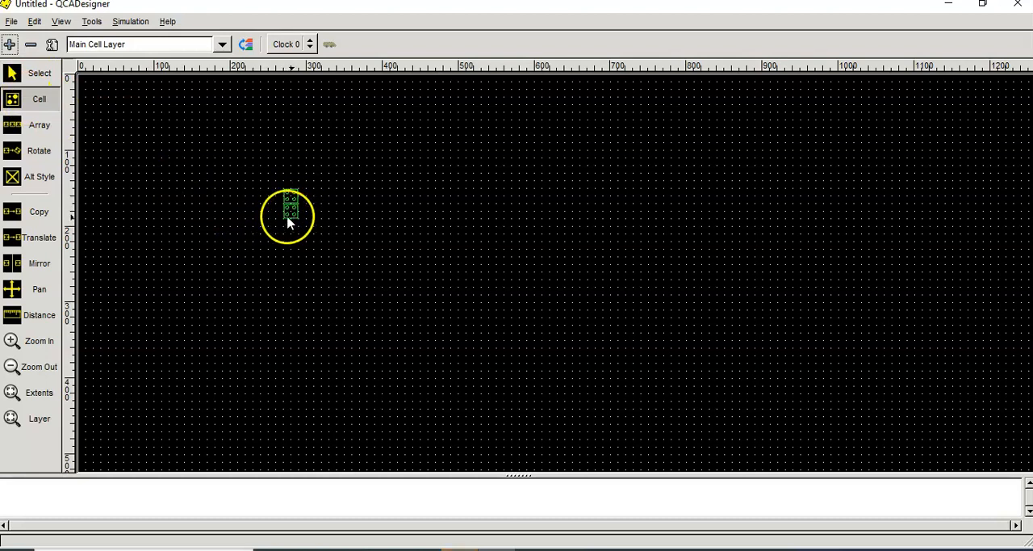
left_click(305, 212)
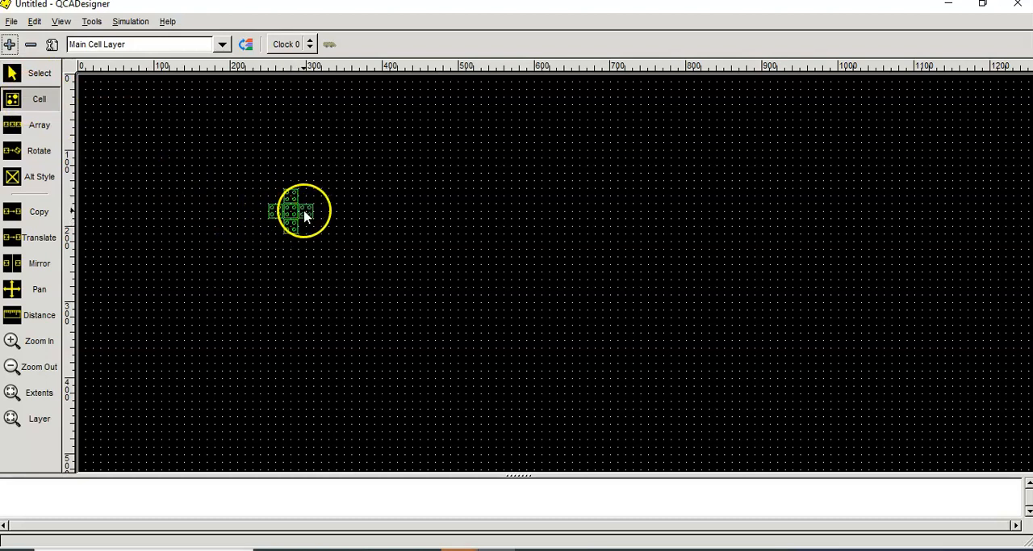
left_click(276, 212)
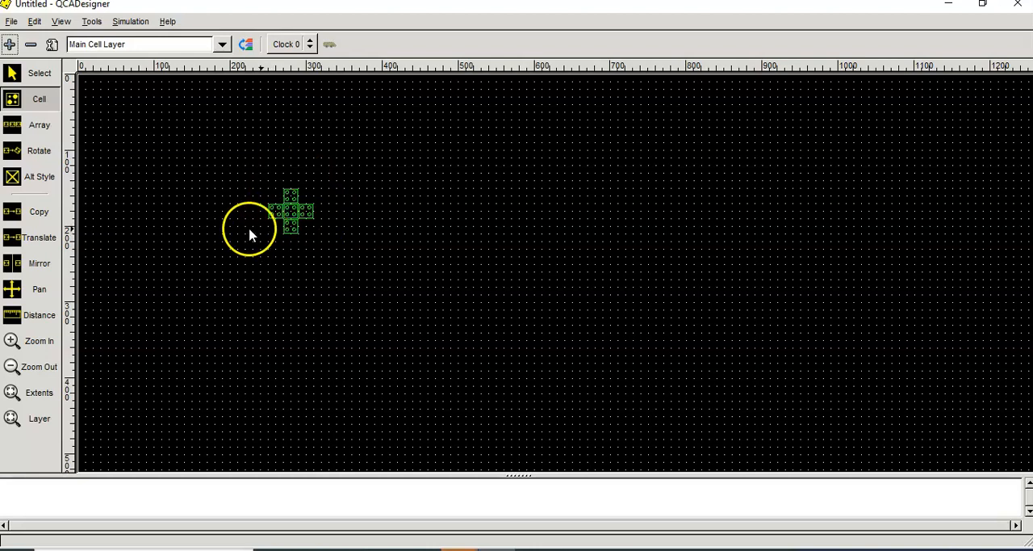
left_click(44, 78)
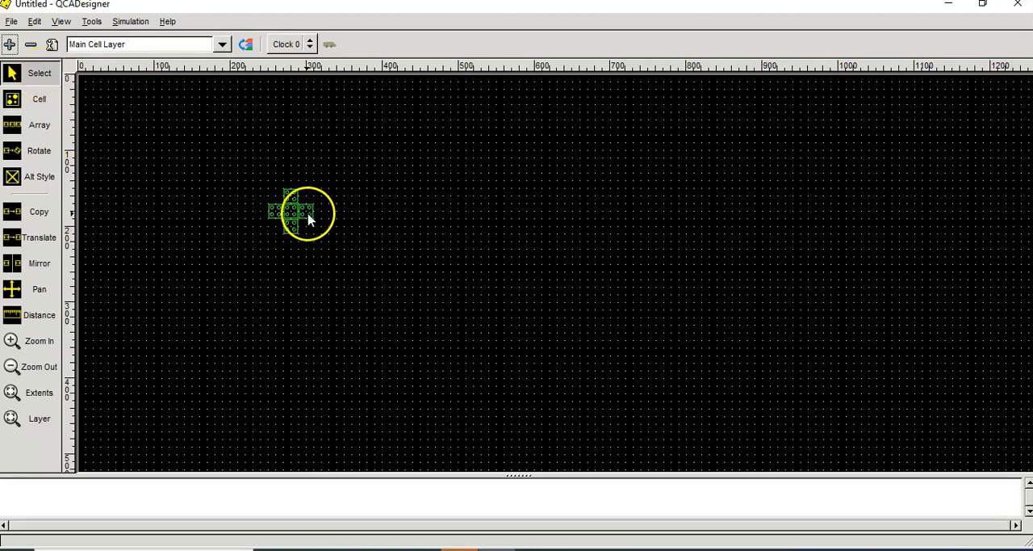
Step: Make the cell to the right of the centre cell an output with the label Y
double_click(306, 214)
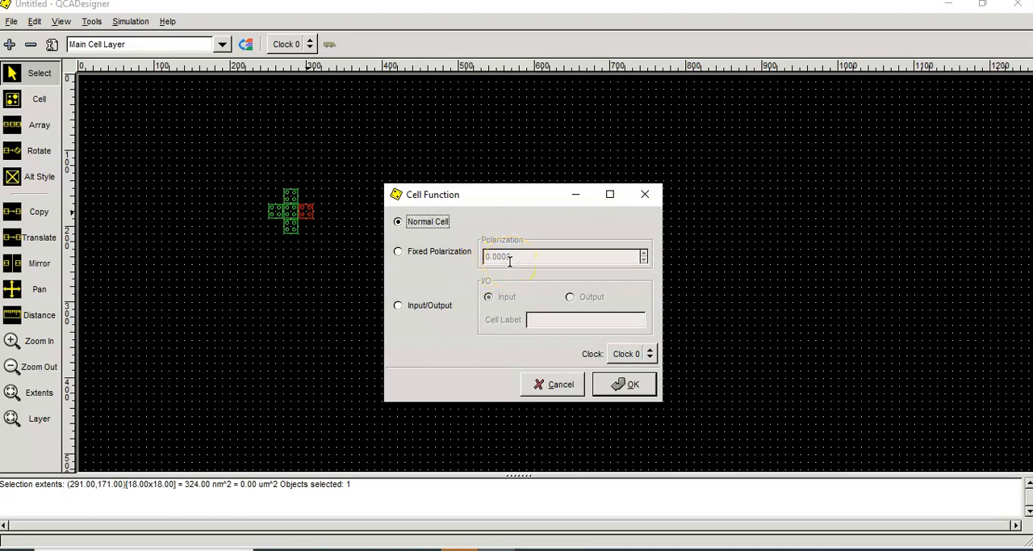
left_click(458, 305)
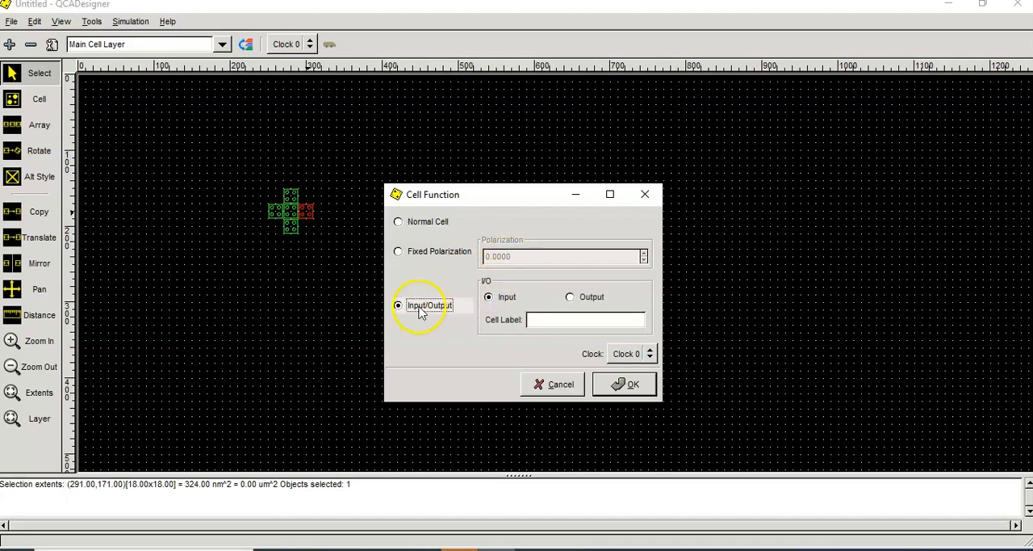
left_click(571, 298)
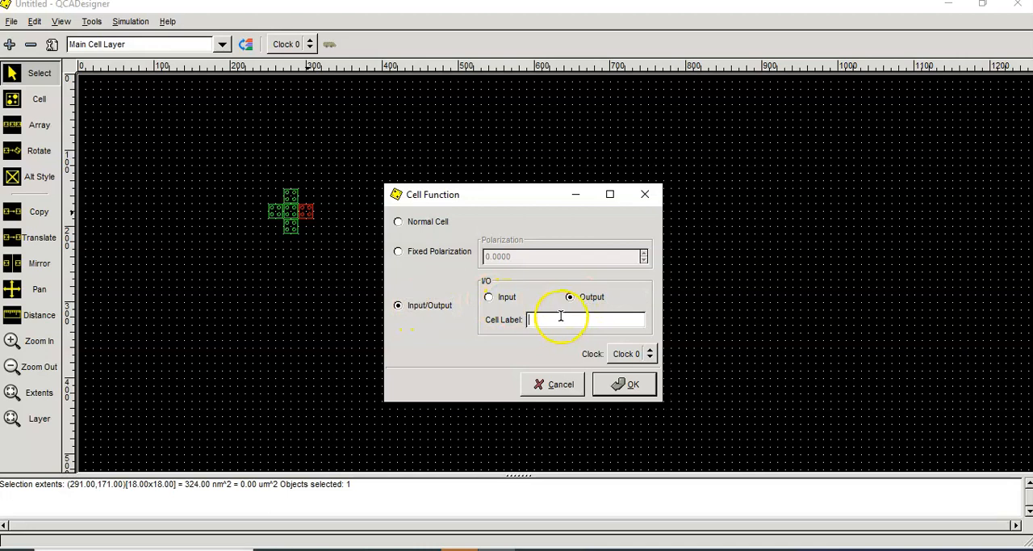
left_click(567, 323)
type("Y")
left_click(623, 384)
Step: Make the cell above the centre cell an input with the label A
double_click(292, 201)
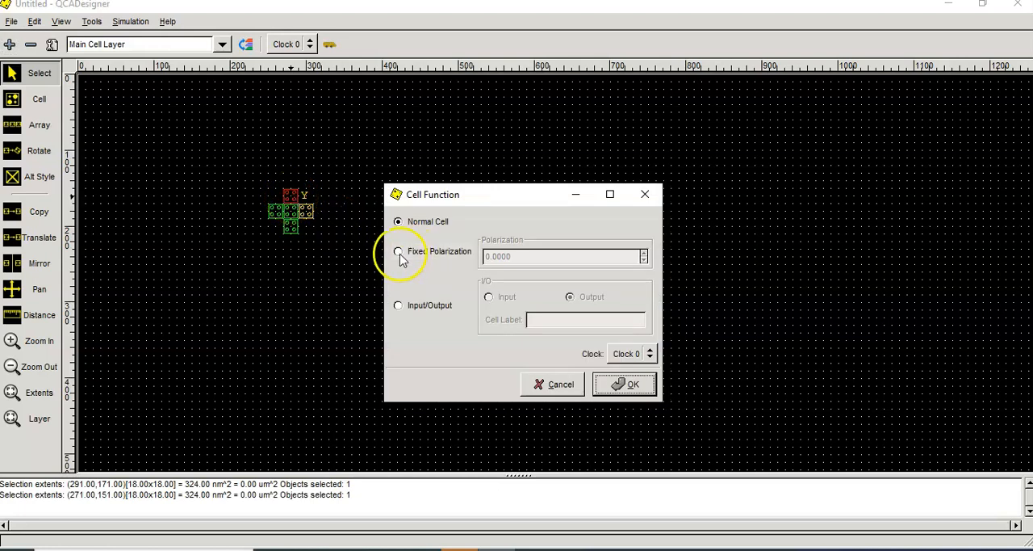
left_click(401, 305)
left_click(489, 297)
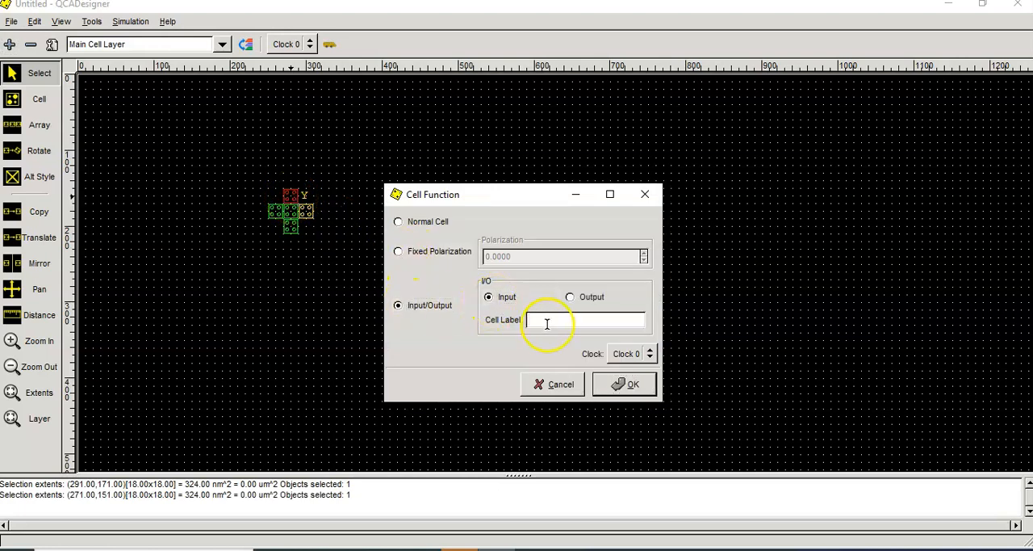
type("A")
left_click(620, 382)
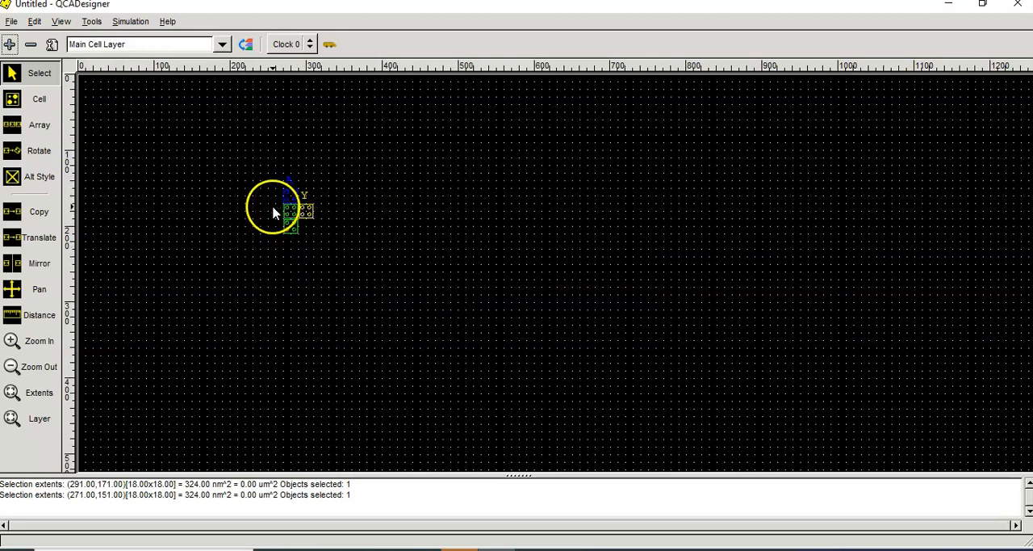
Step: Make the cell to the left of the centre cell an input with the label B
double_click(274, 212)
left_click(428, 304)
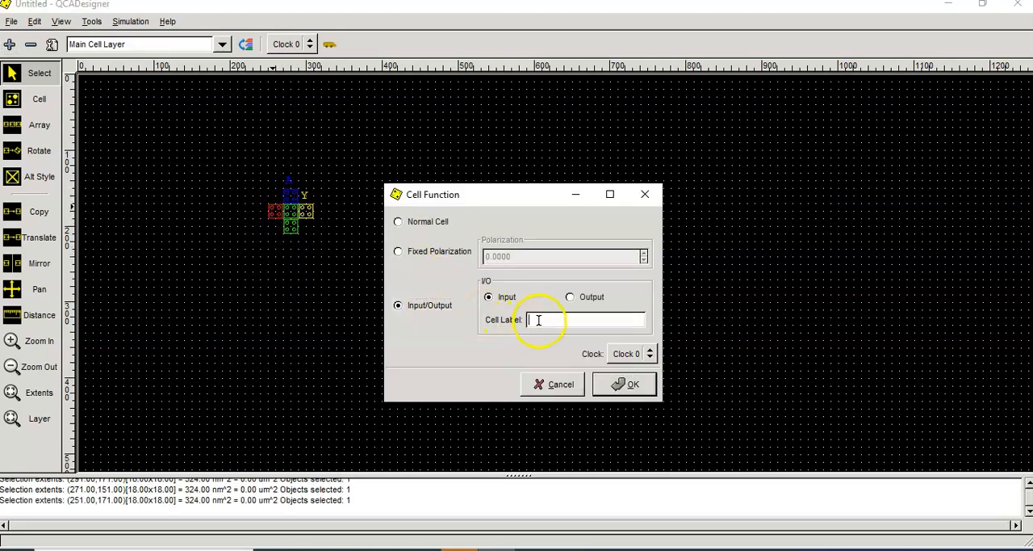
type("B")
left_click(613, 383)
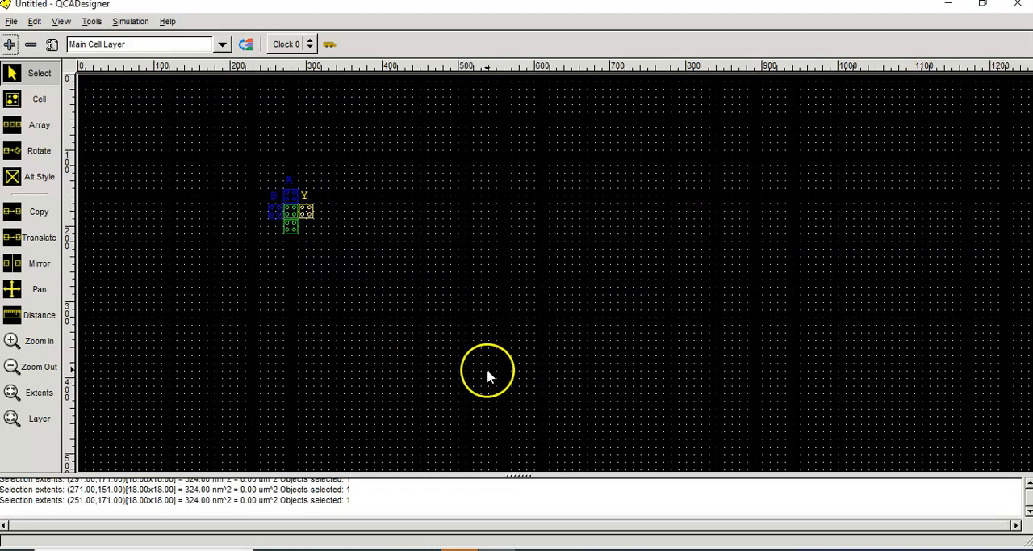
Step: Give the cell below the centre a fixed polarization of 1.00 and move its polarization label underneath the cell
double_click(291, 229)
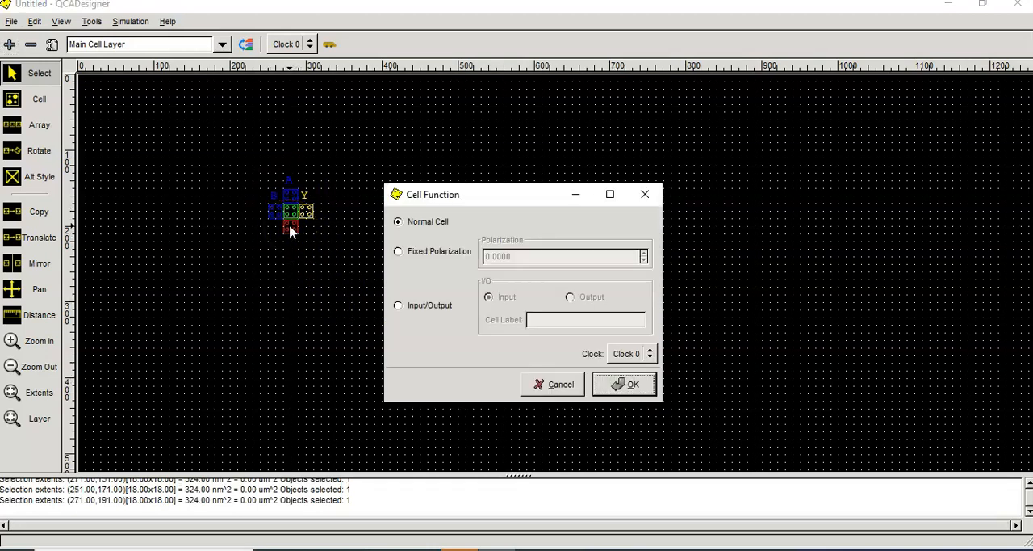
left_click(420, 252)
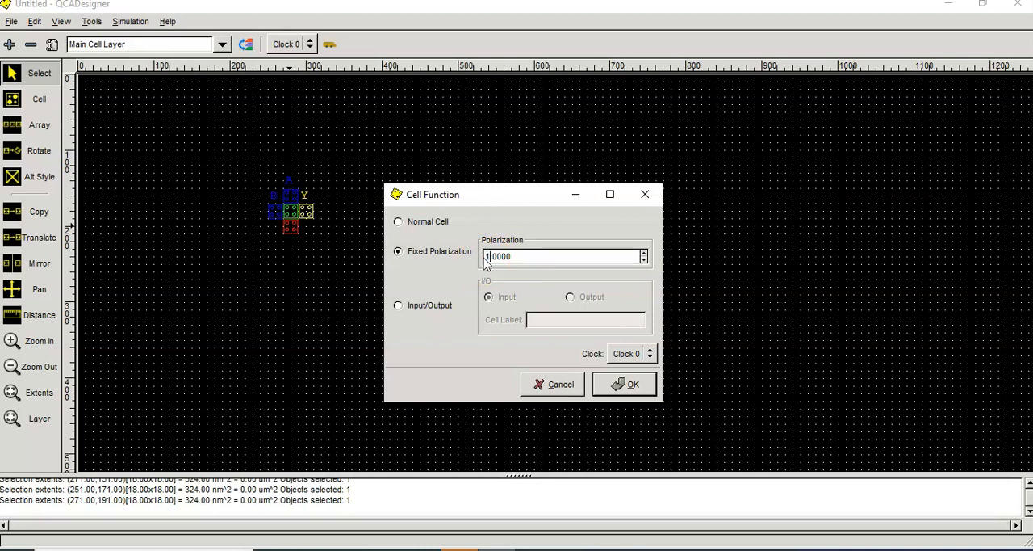
left_click(638, 386)
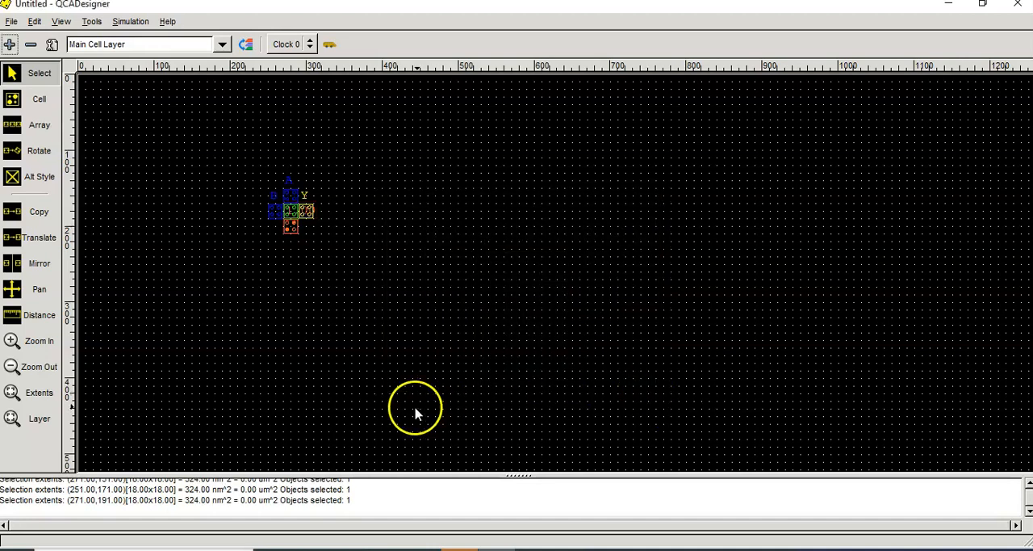
left_click(314, 211)
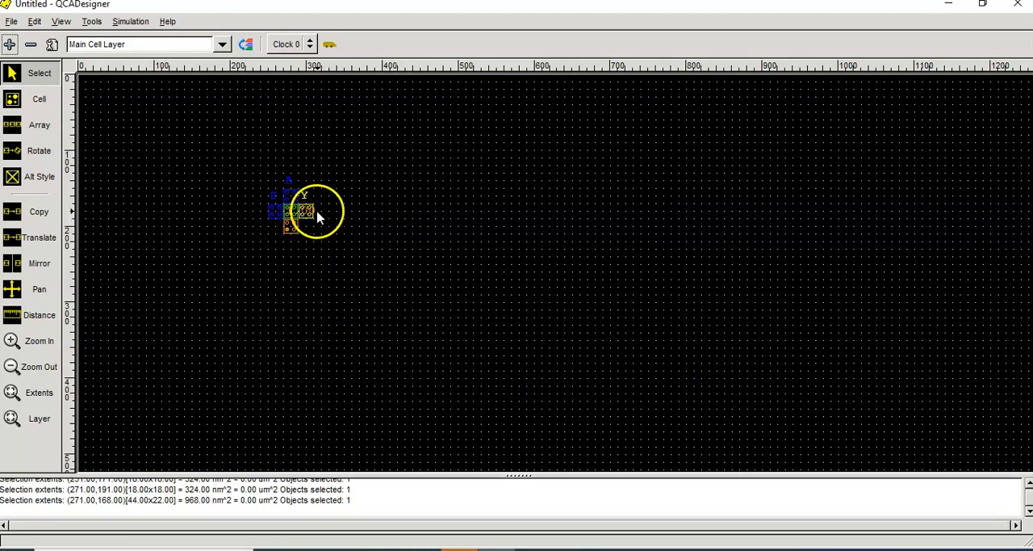
left_click_drag(320, 218, 287, 226)
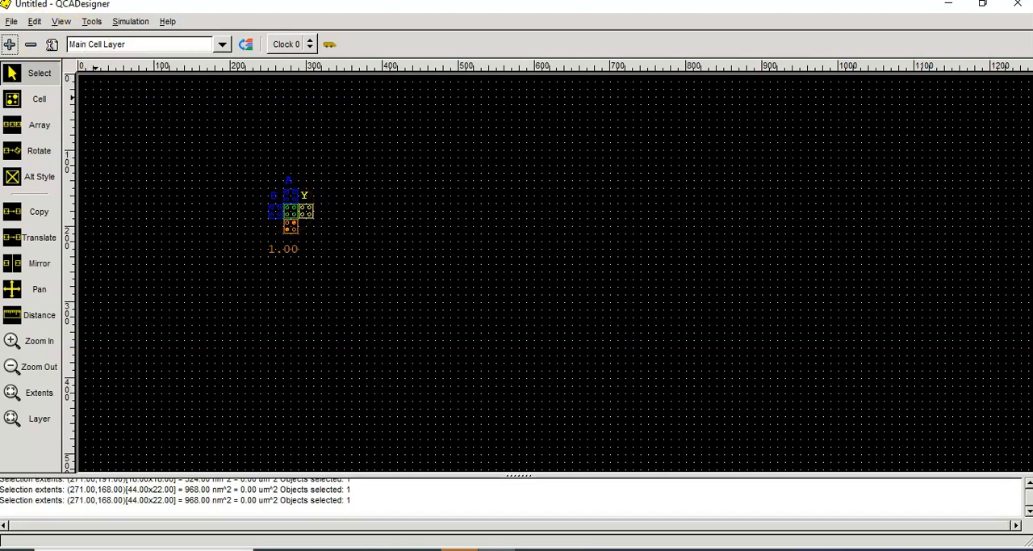
Step: Begin saving the design and create a new folder named EXAMPLES on the C:\ drive
left_click(12, 23)
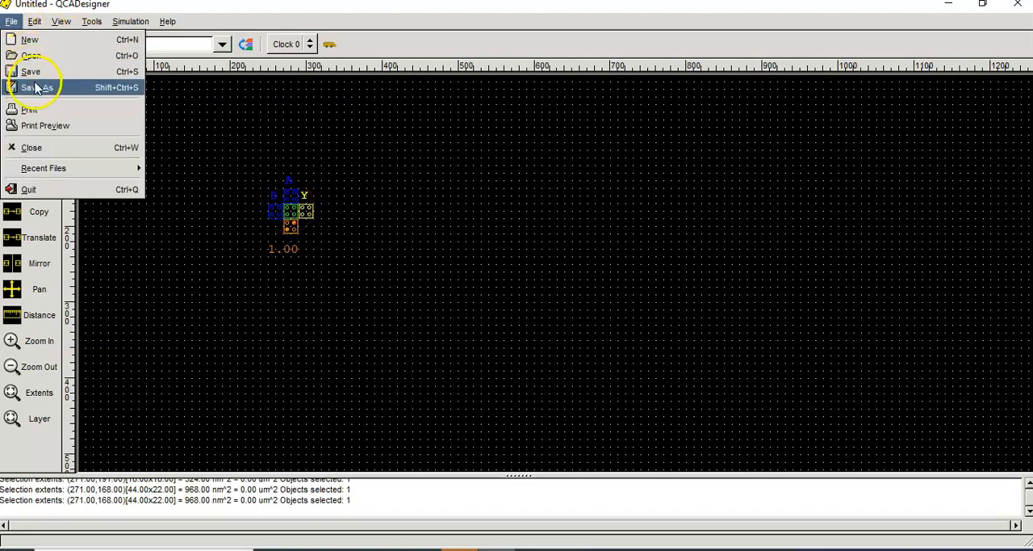
left_click(34, 72)
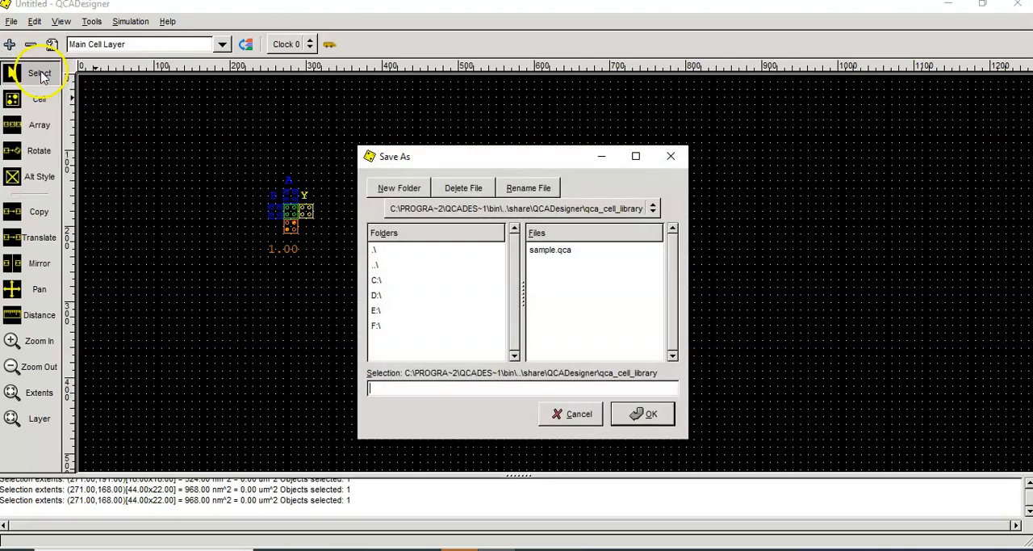
double_click(378, 280)
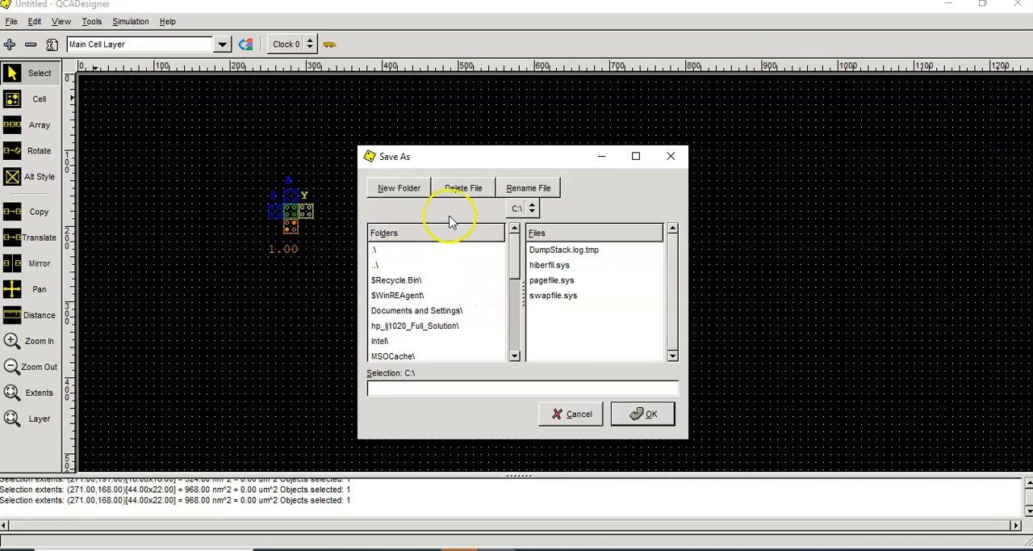
left_click(395, 192)
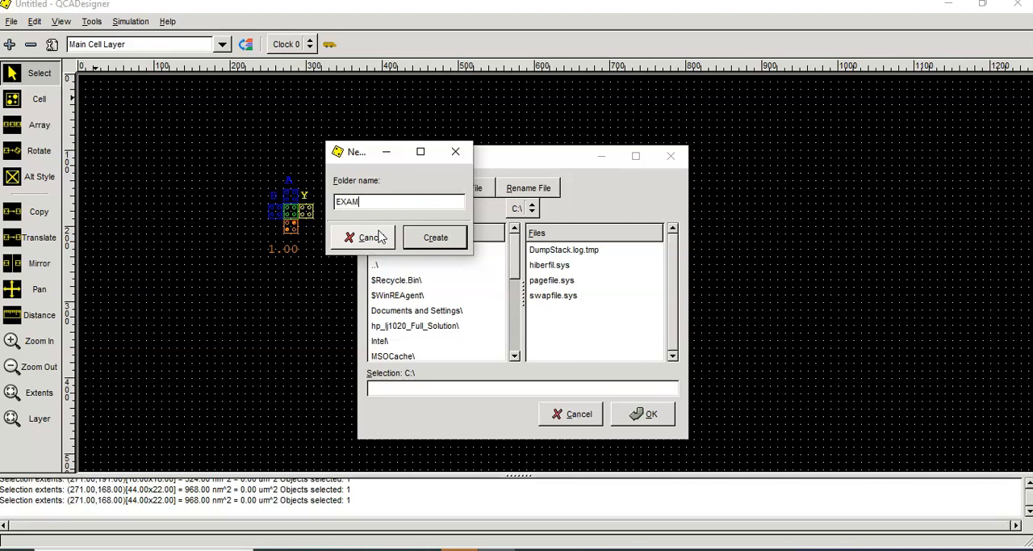
left_click(432, 237)
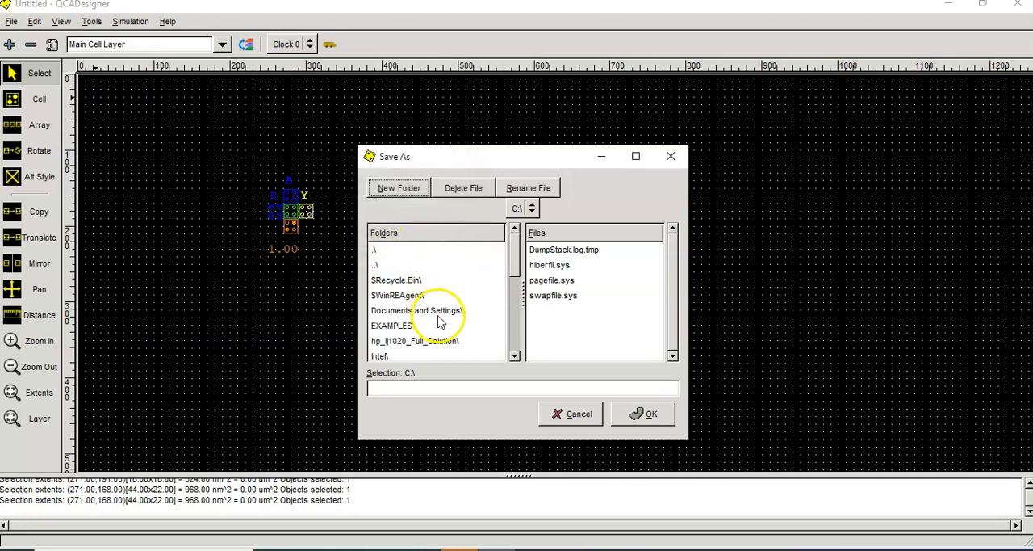
Step: Save the design as ANDGATE in the C:\EXAMPLES folder
left_click(402, 310)
double_click(396, 325)
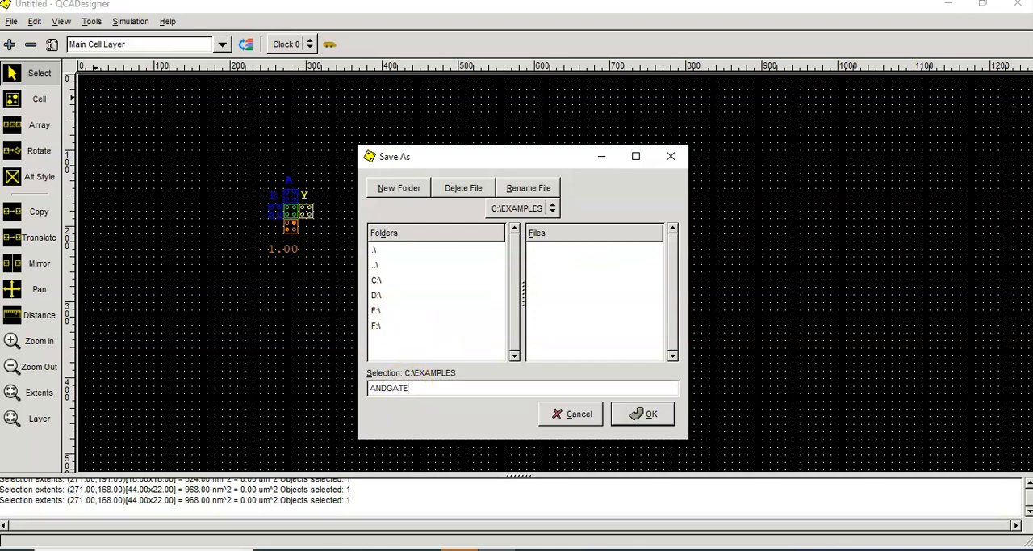
left_click(646, 414)
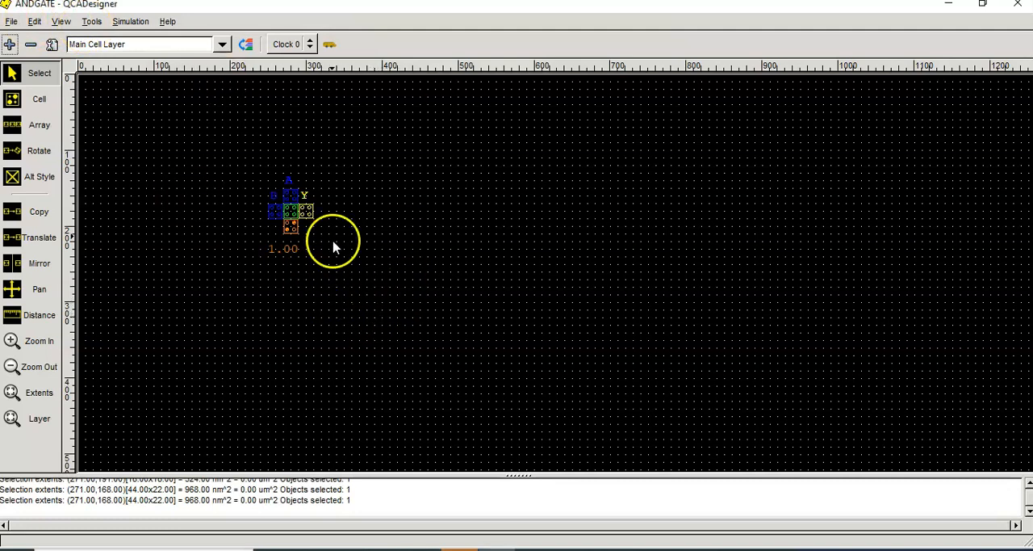
Step: Run the simulation, examine the A, B and Y waveforms in the enlarged results window, and close the results
left_click(131, 22)
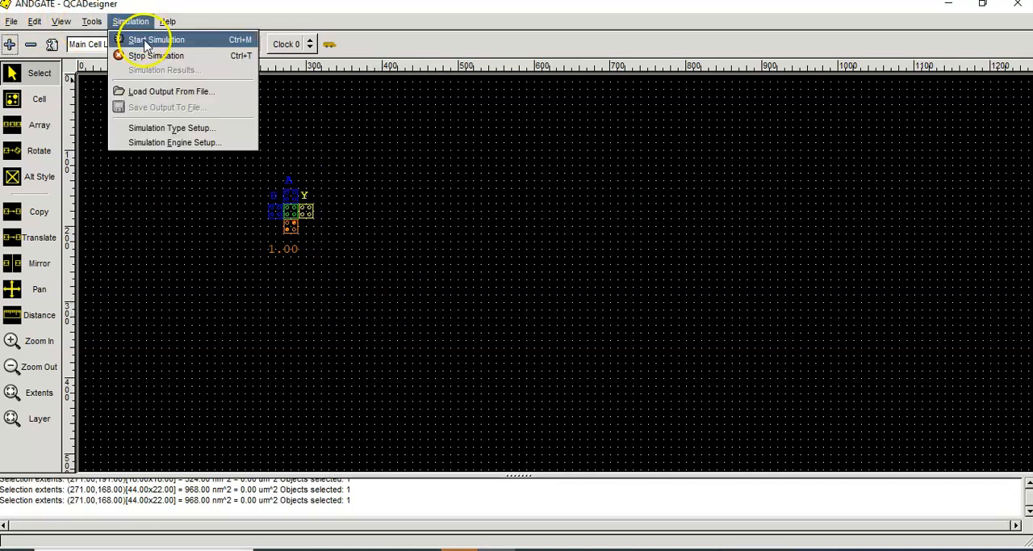
left_click(149, 41)
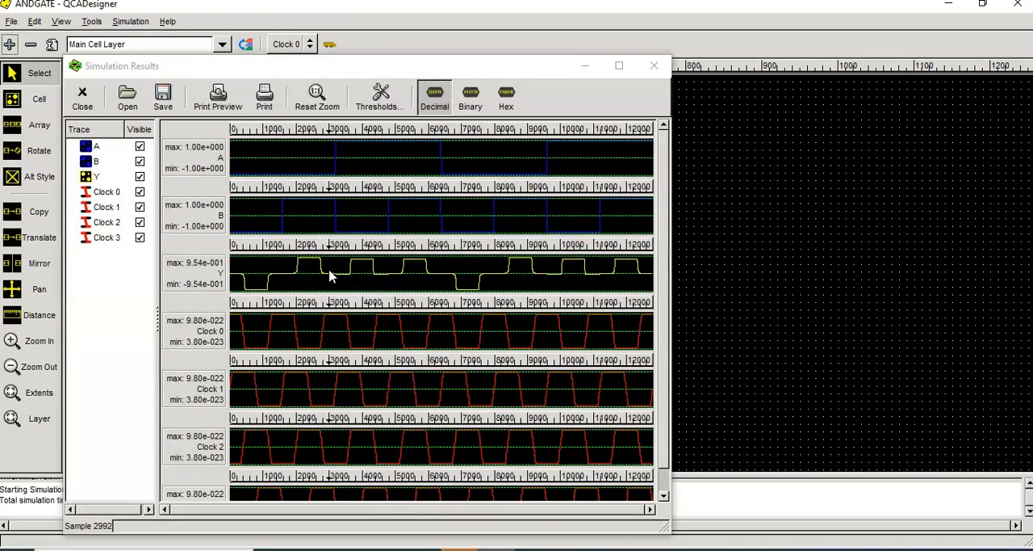
left_click(619, 65)
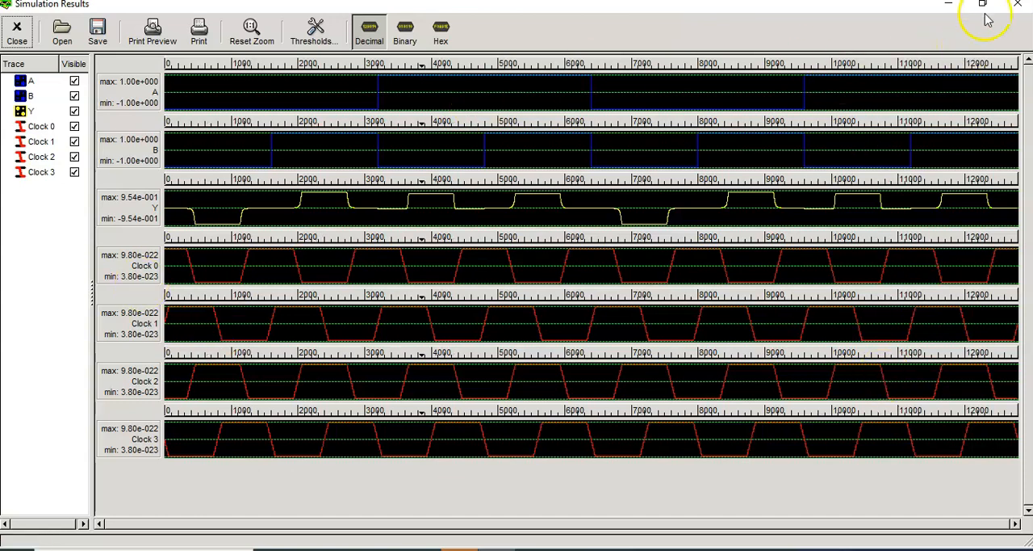
left_click(1018, 4)
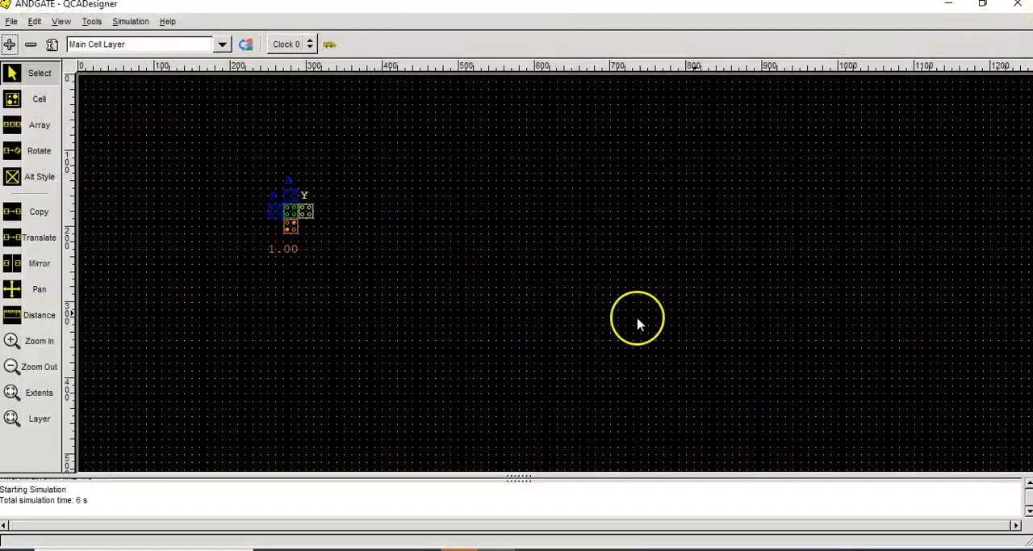
Step: Save the design and set the fixed-polarization cell below the centre to a polarization of -1.00
left_click(11, 21)
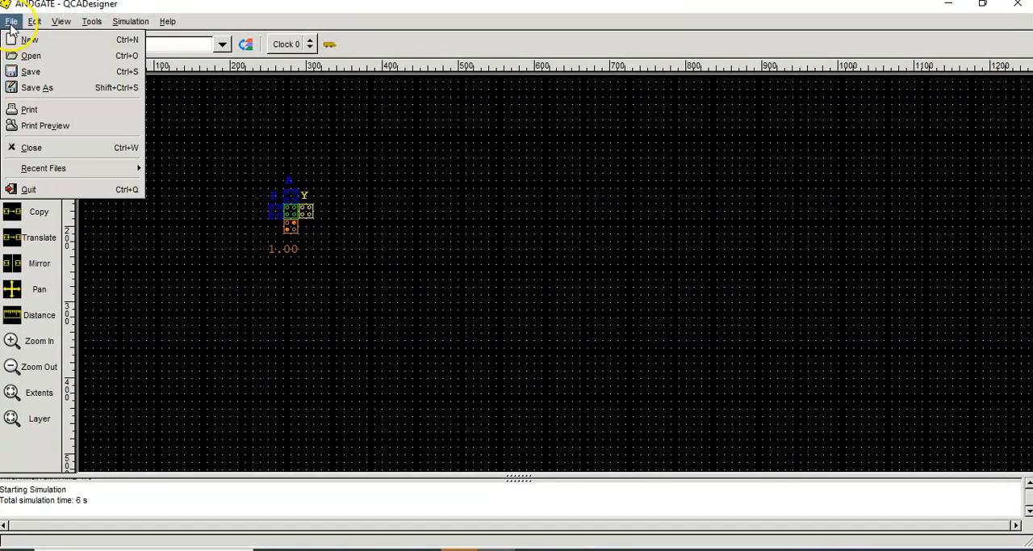
left_click(33, 73)
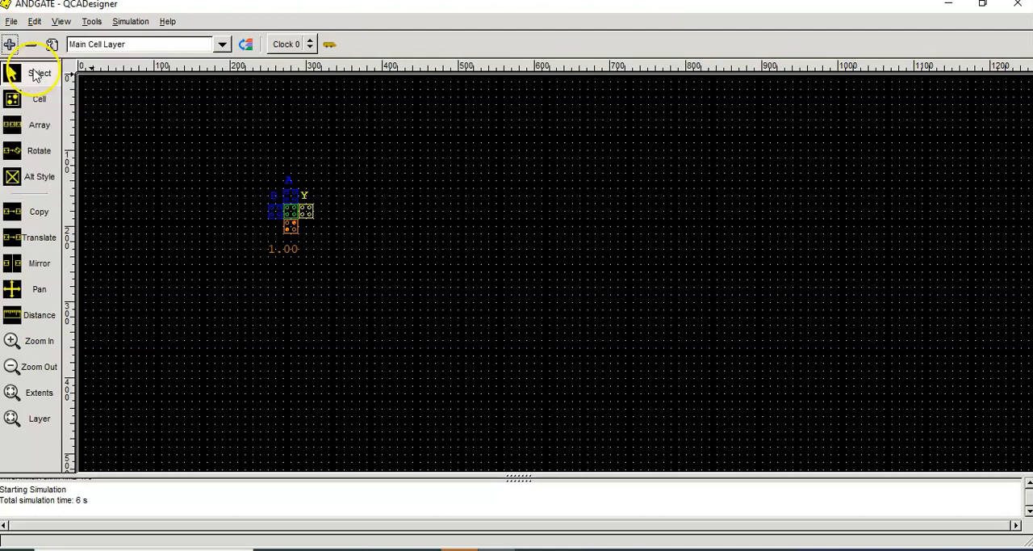
double_click(289, 233)
left_click(398, 251)
left_click(493, 257)
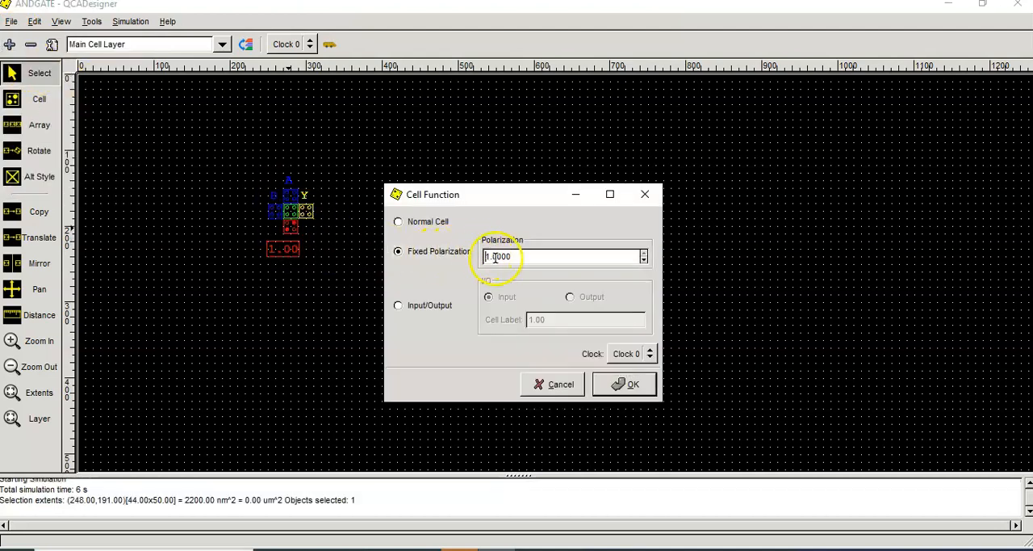
left_click(624, 385)
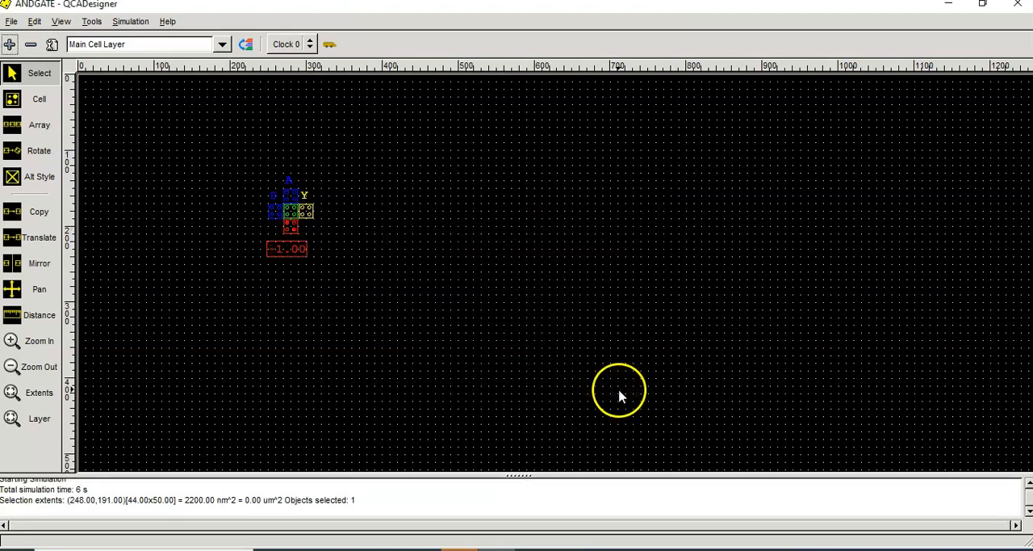
Step: Switch the simulation type to Vector Table and add vectors 0 to 5 for inputs A and B in the enlarged setup window
left_click(128, 23)
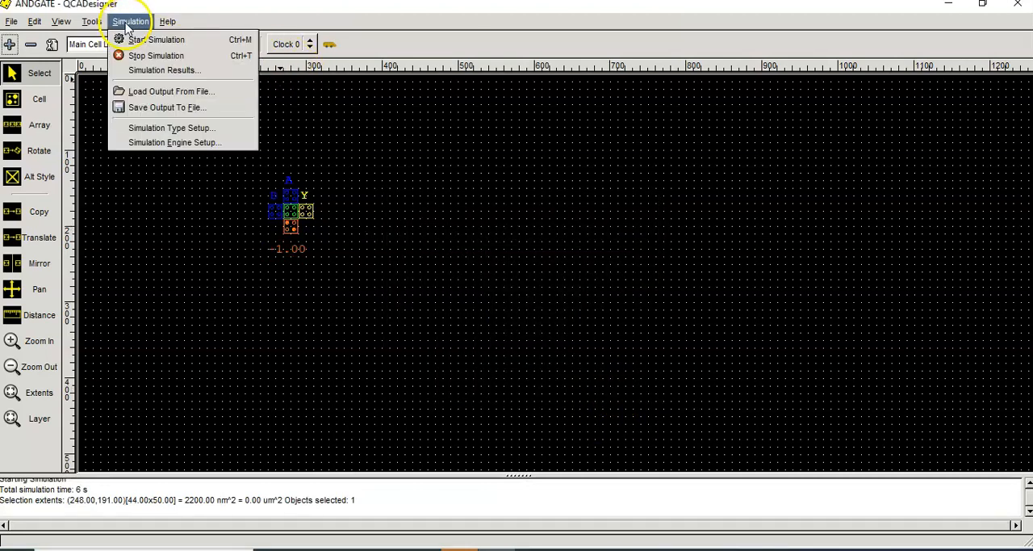
left_click(155, 134)
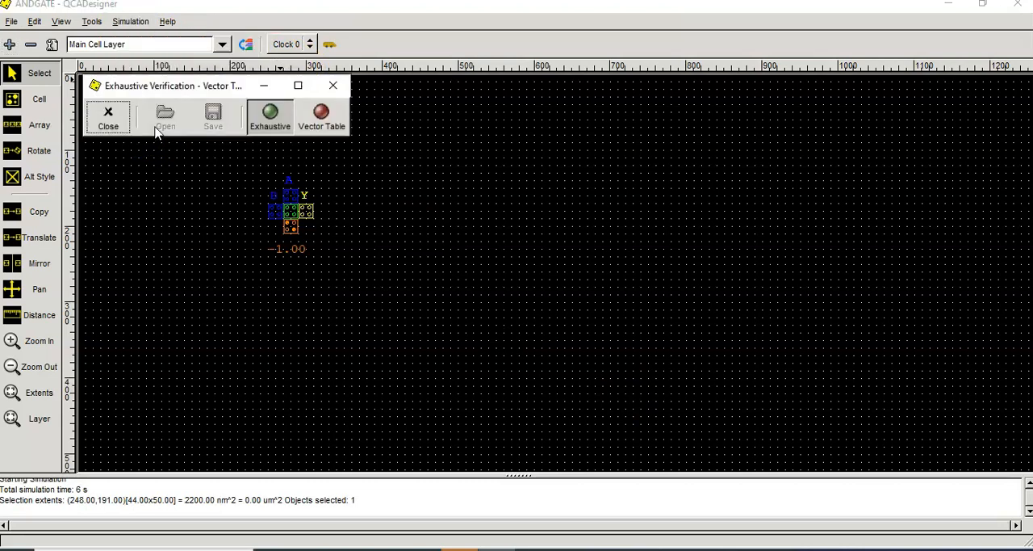
left_click(321, 127)
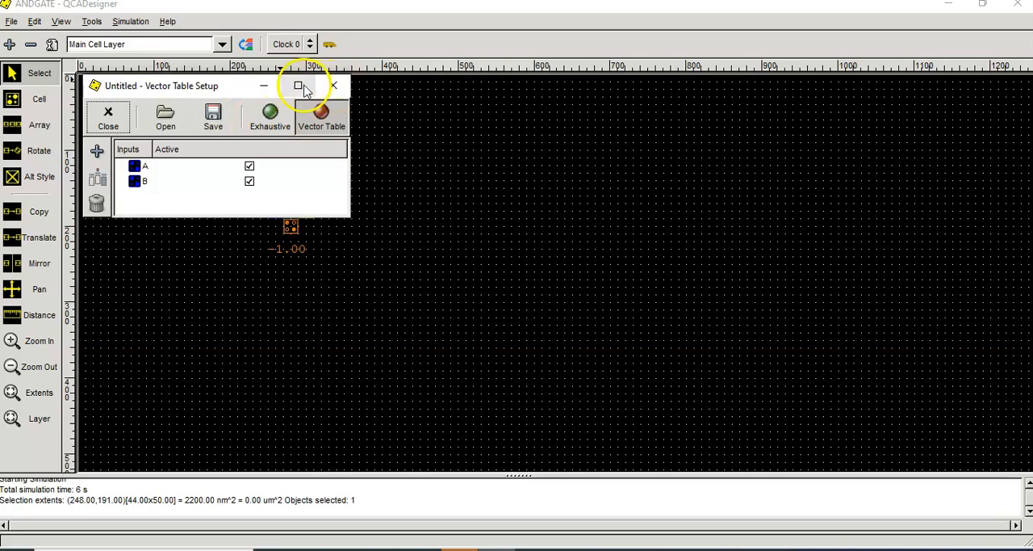
left_click(301, 87)
left_click(12, 68)
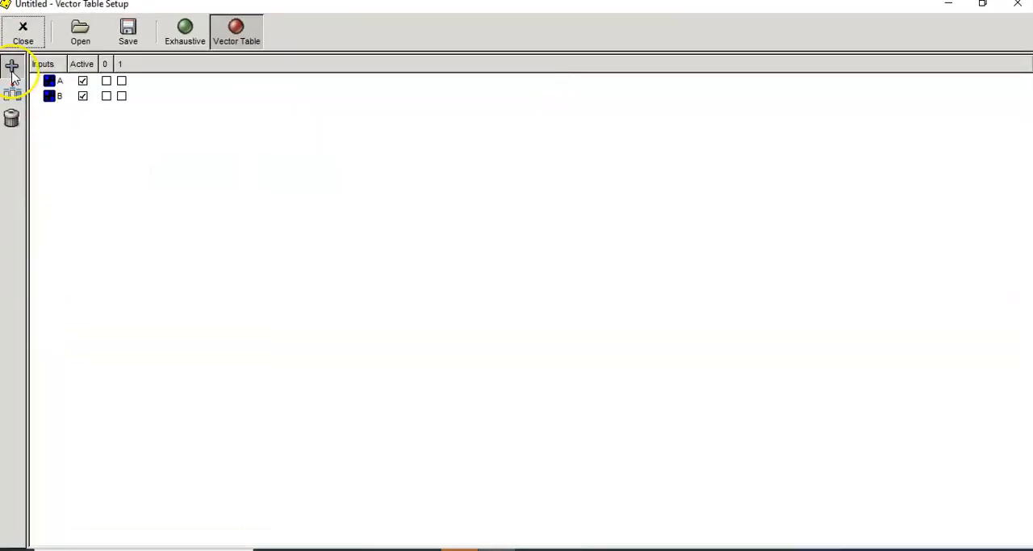
left_click(11, 67)
Step: Activate input A in vectors 0 and 3 and input B in vectors 0, 1 and 5, and close the vector table
left_click(106, 81)
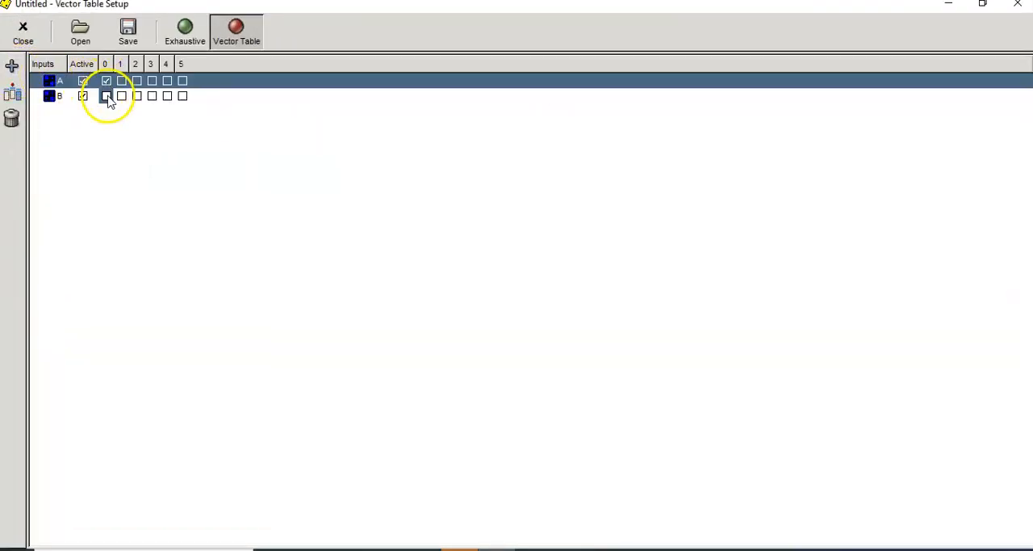
left_click(105, 96)
left_click(107, 96)
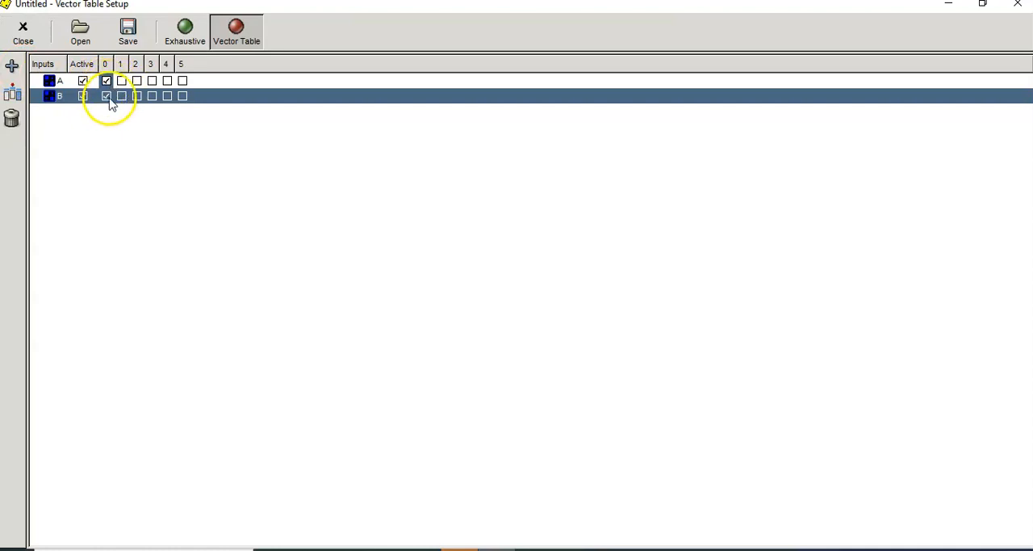
left_click(153, 82)
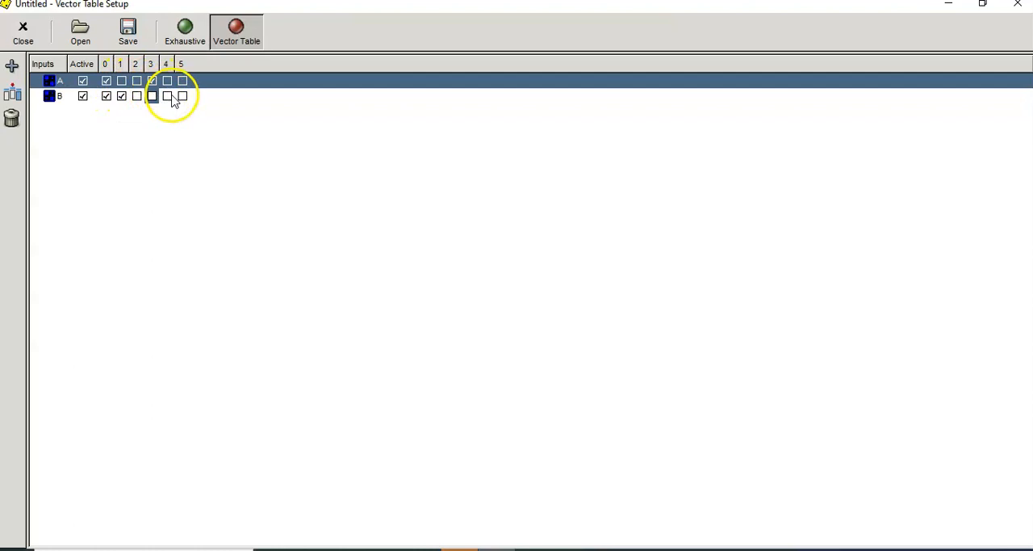
left_click(183, 96)
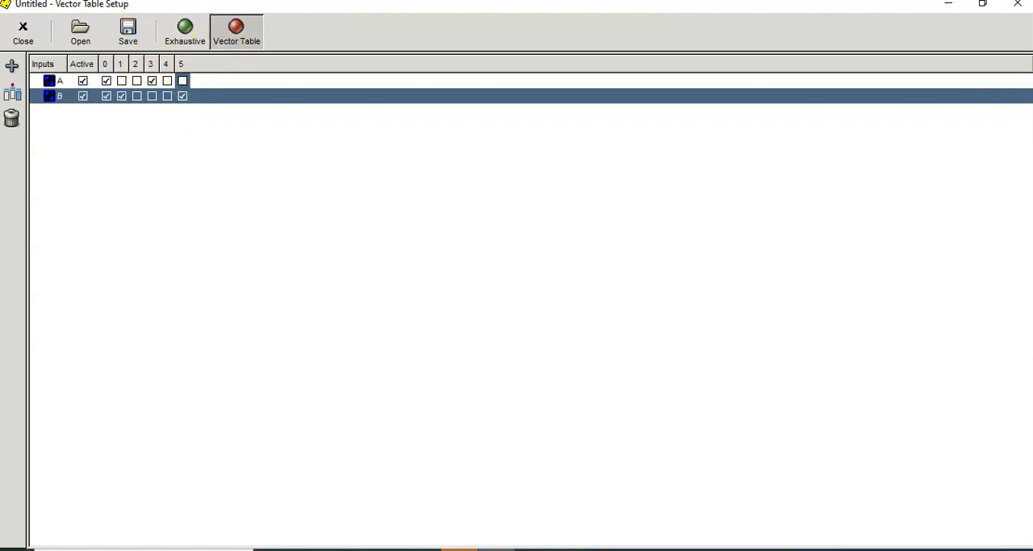
left_click(1015, 8)
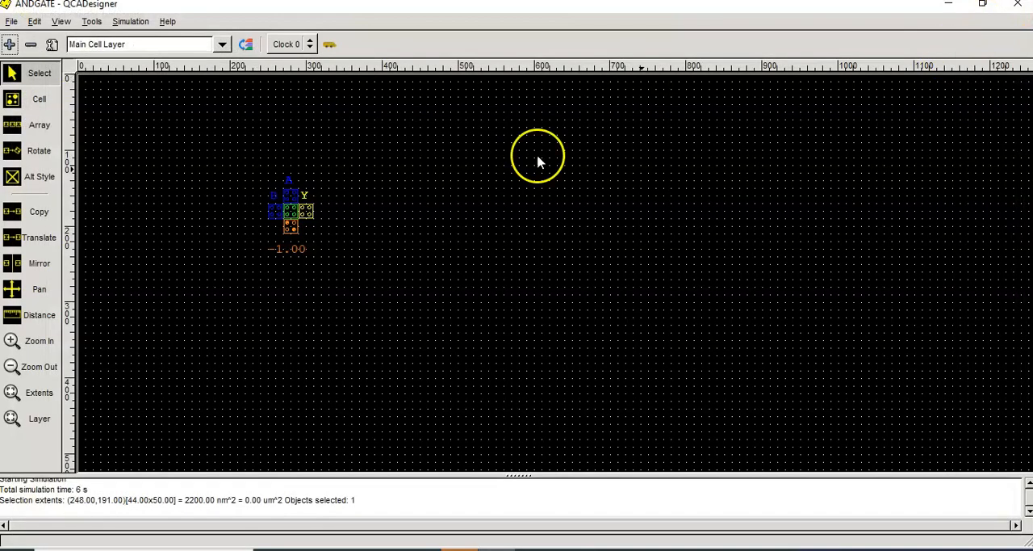
Step: Run the vector table simulation, examine the A, B and Y waveforms in the enlarged results window, and close the results
left_click(131, 21)
left_click(156, 40)
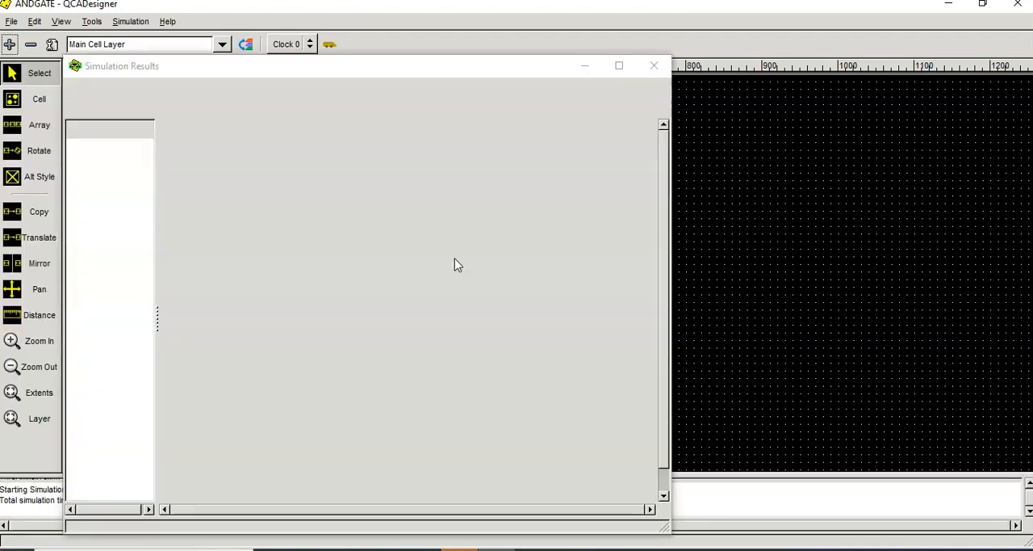
left_click(619, 66)
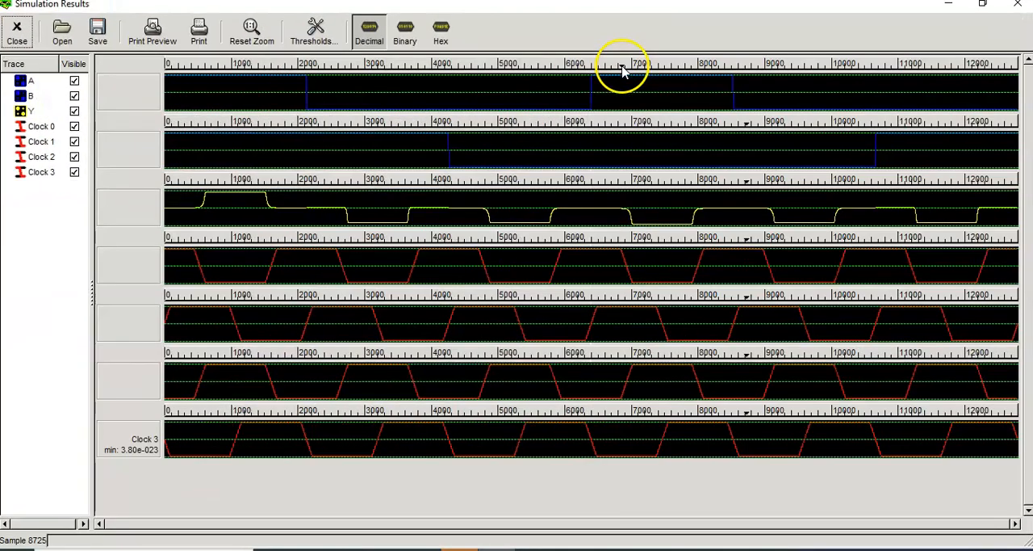
left_click(74, 82)
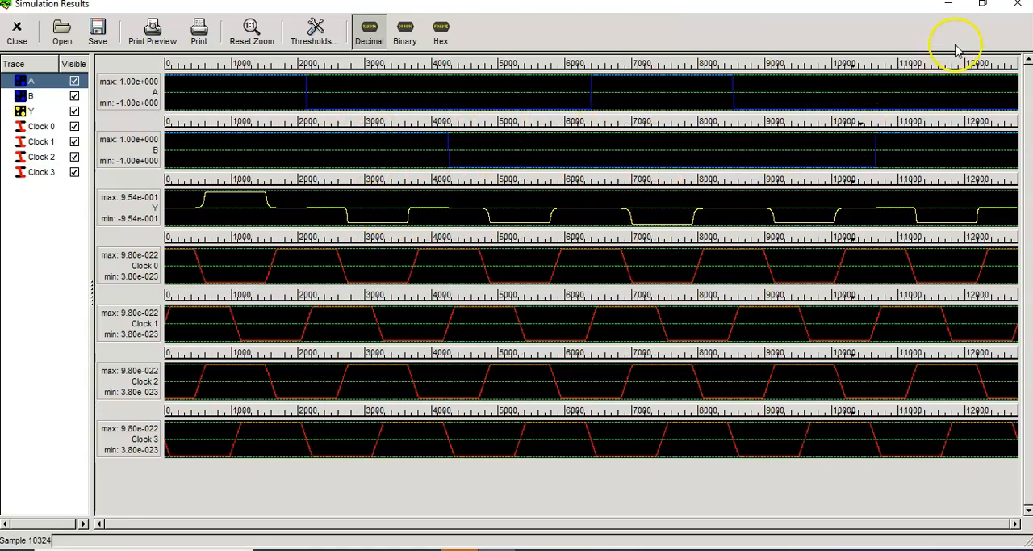
left_click(1016, 7)
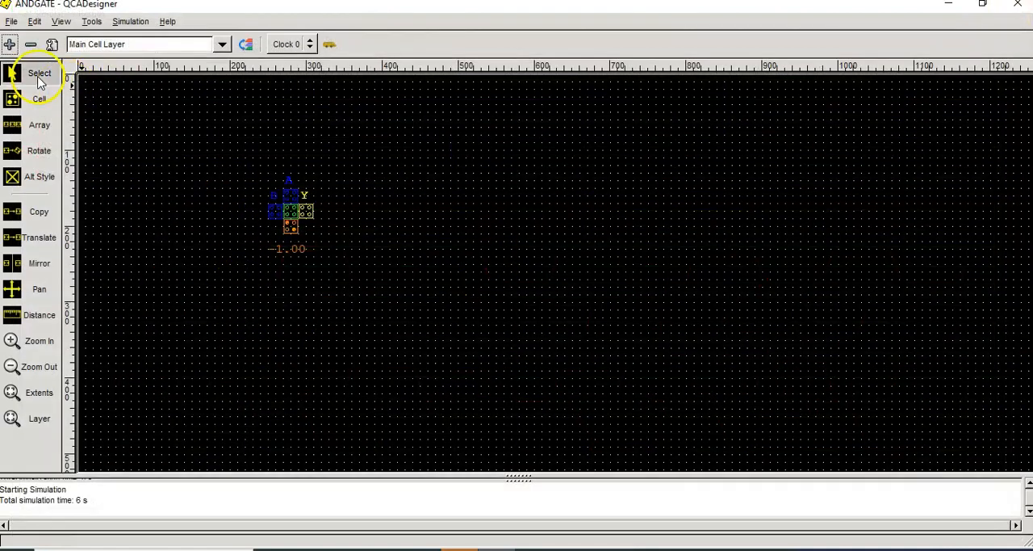
Step: Select the whole AND gate to check its area extents, and delete all of its cells
left_click_drag(251, 169, 319, 248)
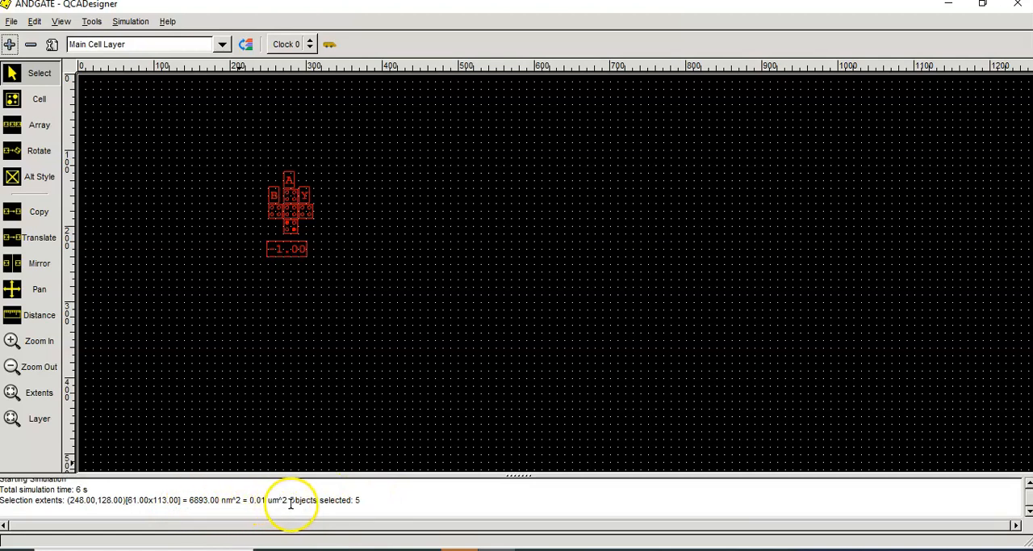
left_click(371, 312)
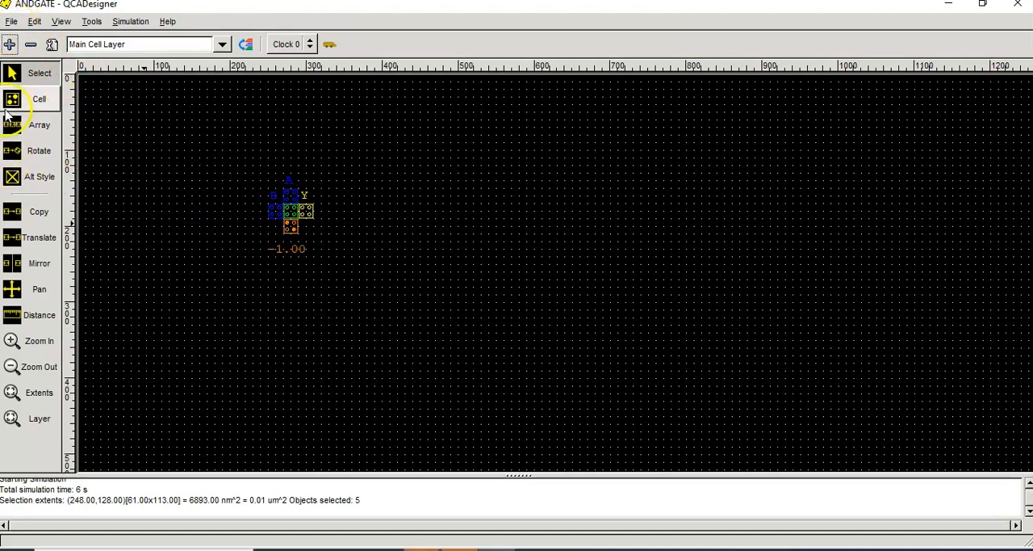
left_click_drag(246, 157, 348, 273)
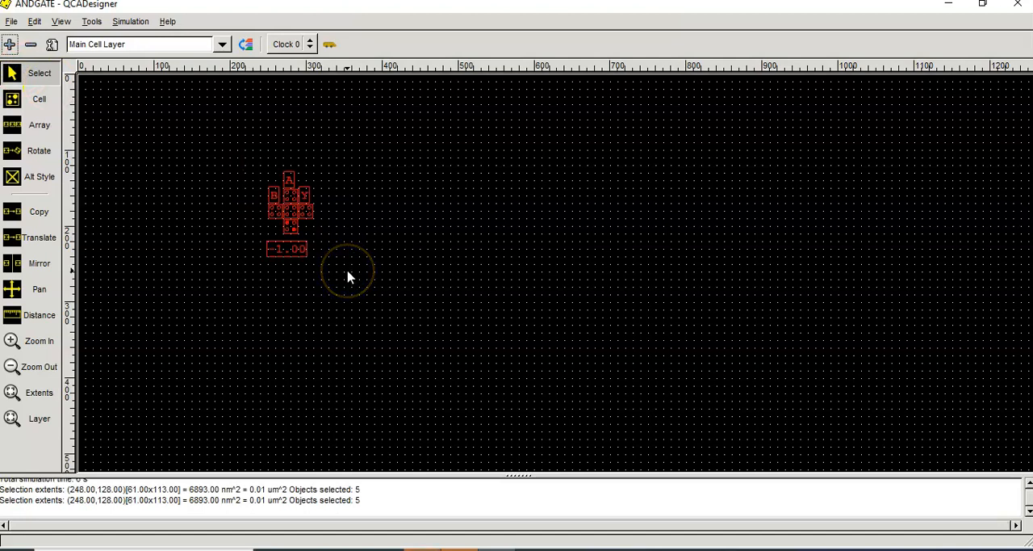
key("Delete")
Step: Place four cells as two adjacent horizontal pairs meeting diagonally, centred about x 220 and 240, and x 260 and 280 one cell higher
left_click(39, 99)
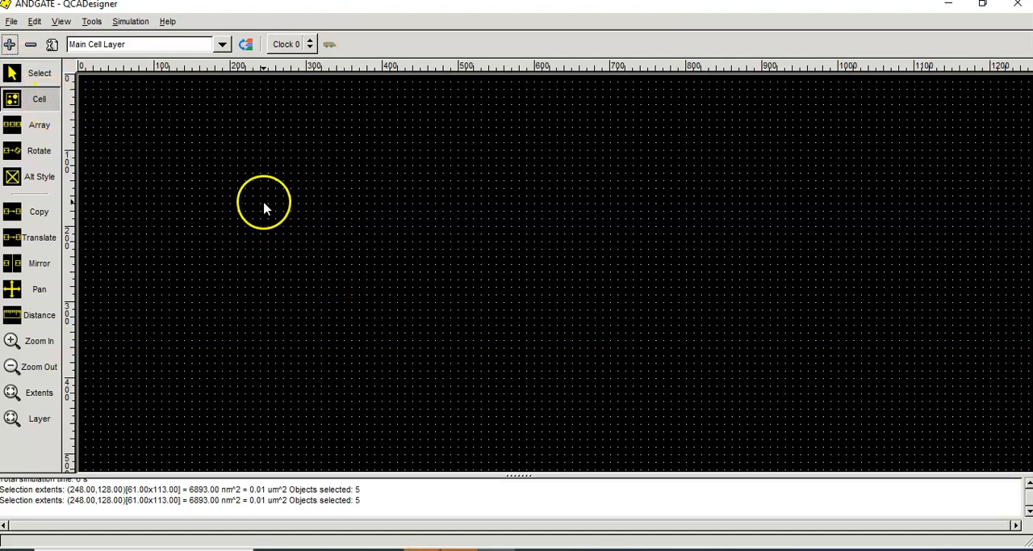
left_click(274, 183)
left_click(259, 197)
left_click(246, 196)
left_click(287, 183)
left_click(39, 72)
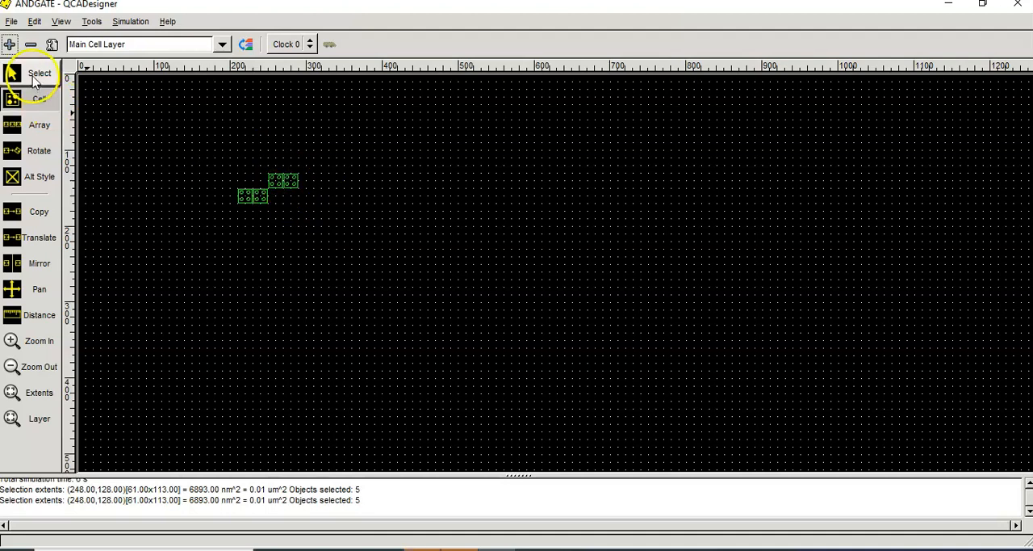
Step: Make the leftmost cell of the lower pair an input labelled A
double_click(246, 197)
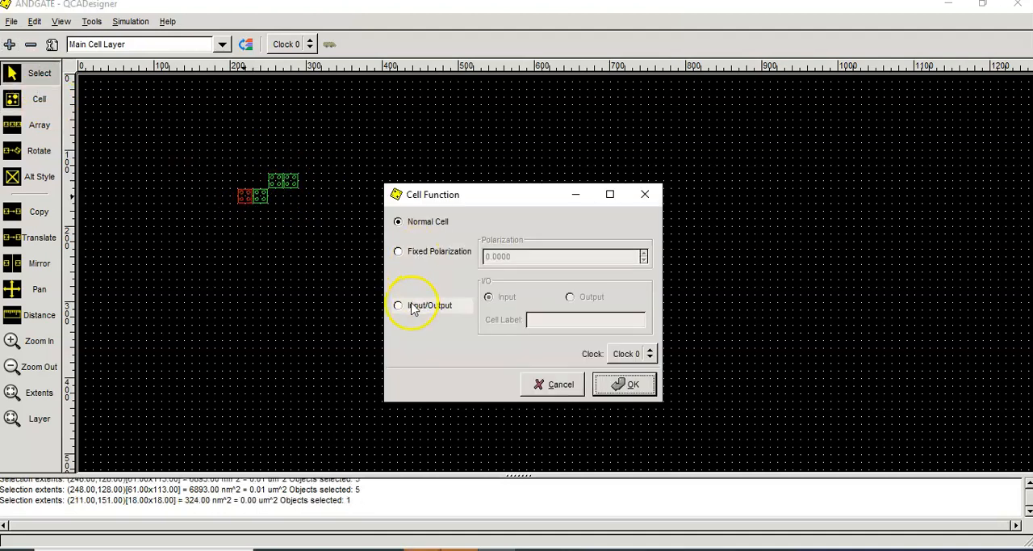
left_click(412, 307)
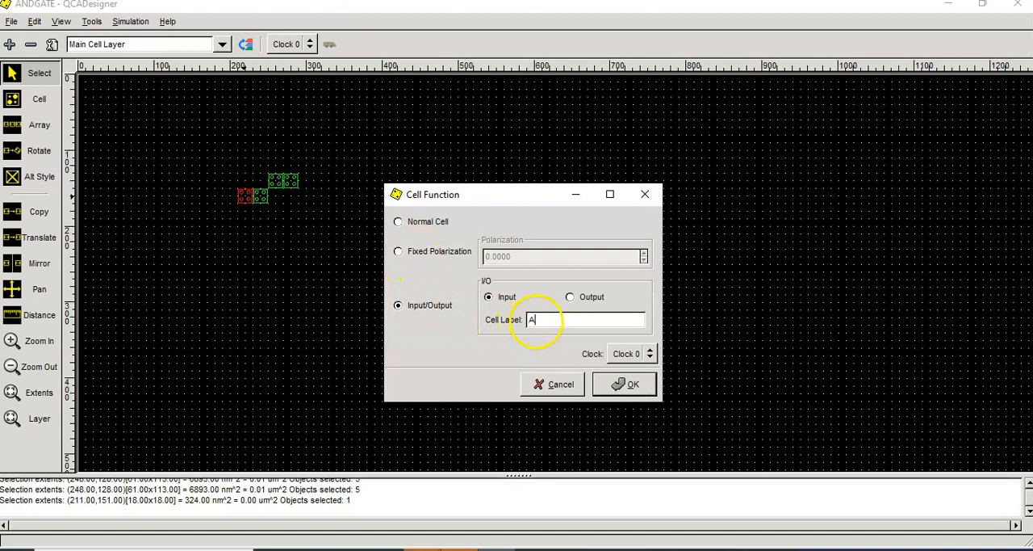
type("A")
left_click(627, 383)
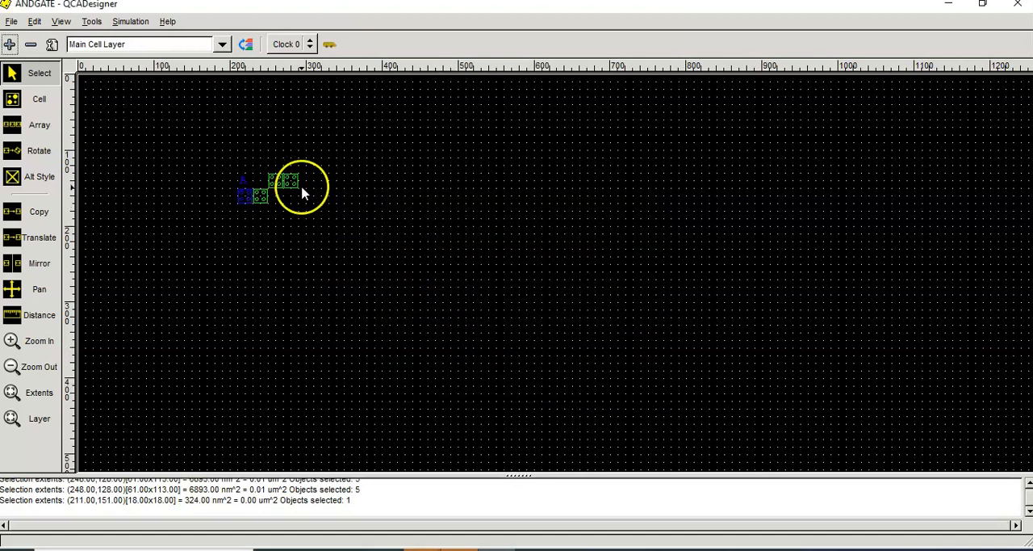
Step: Make the rightmost cell of the upper pair an output labelled Y
double_click(295, 186)
left_click(428, 305)
left_click(570, 297)
type("Y")
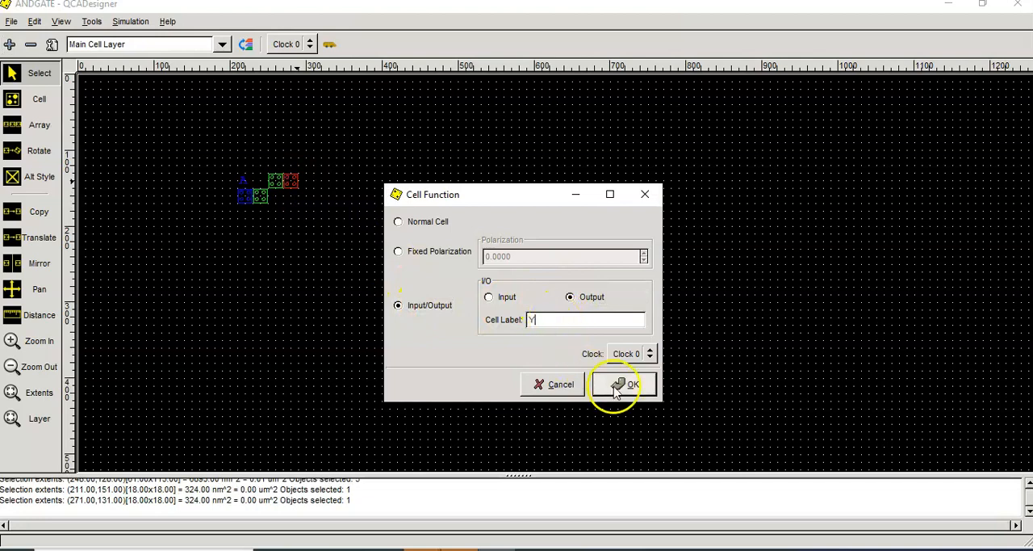
left_click(622, 384)
Step: Switch the simulation type back to Exhaustive verification and close the setup
left_click(130, 21)
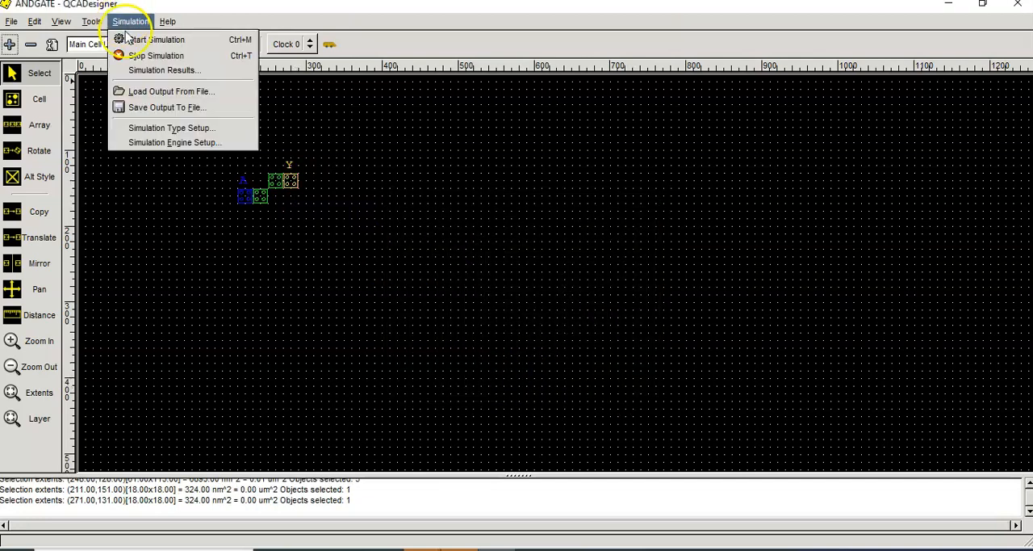
left_click(144, 130)
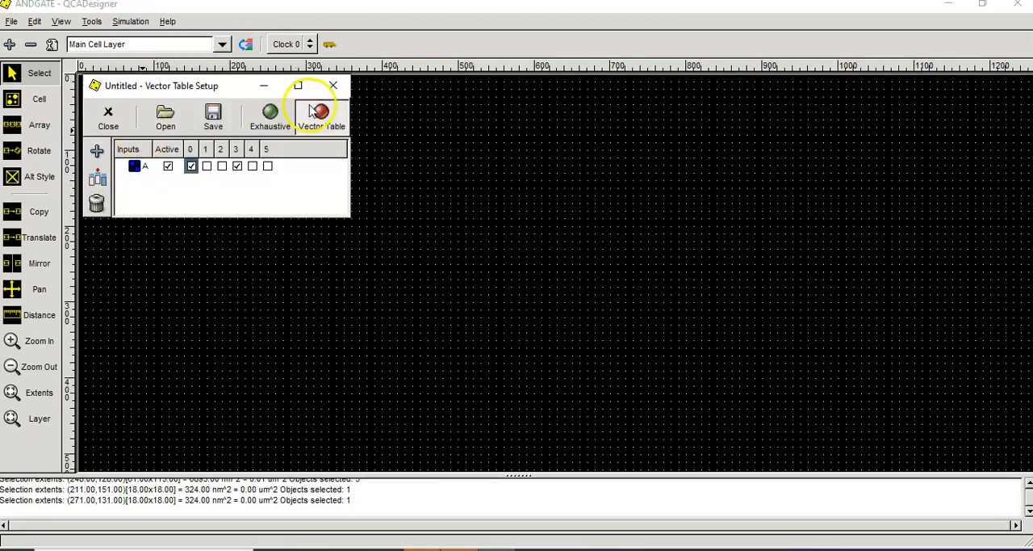
left_click(272, 121)
left_click(334, 86)
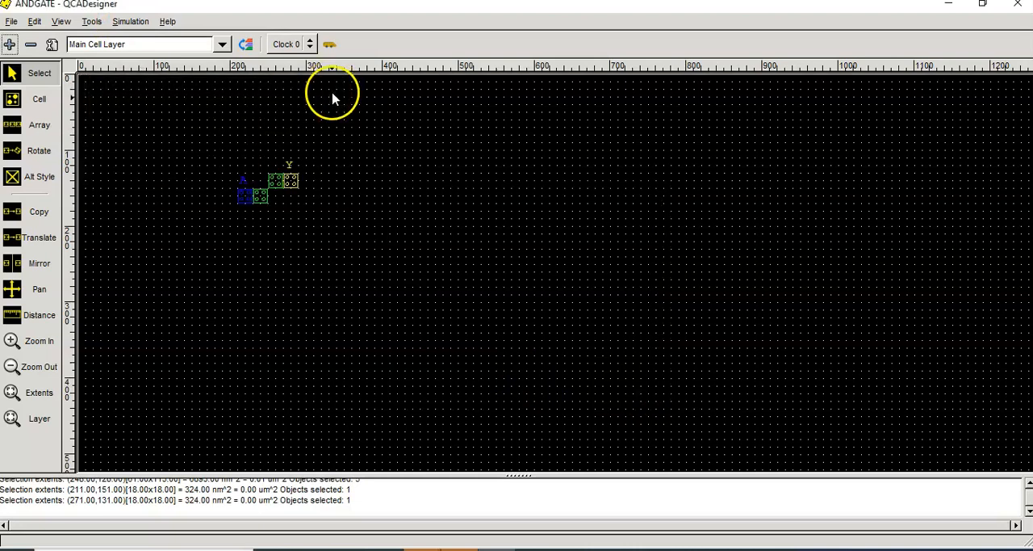
Step: Run the simulation of the four-cell design and compare the A and Y waveforms, briefly hiding and restoring trace A
left_click(131, 21)
left_click(150, 40)
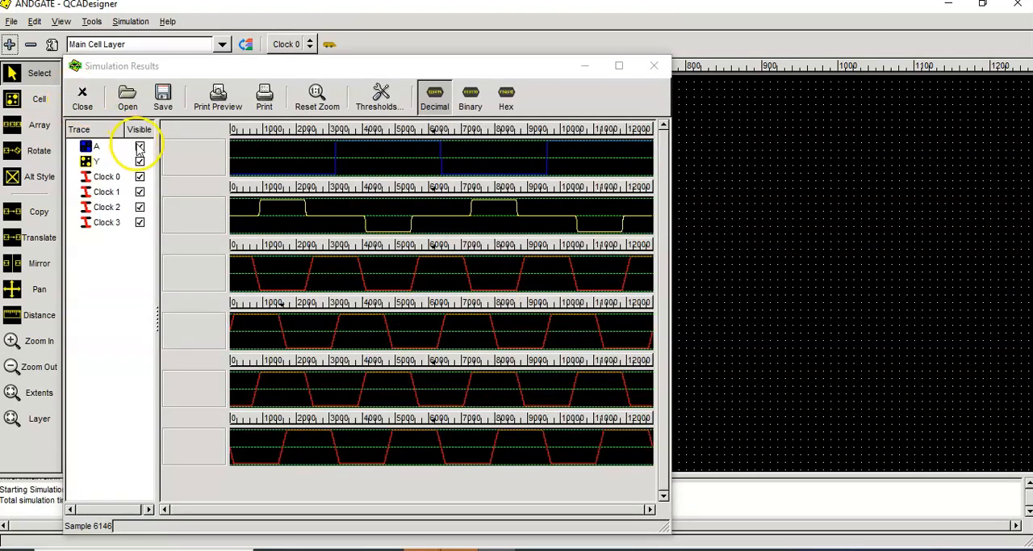
left_click(140, 147)
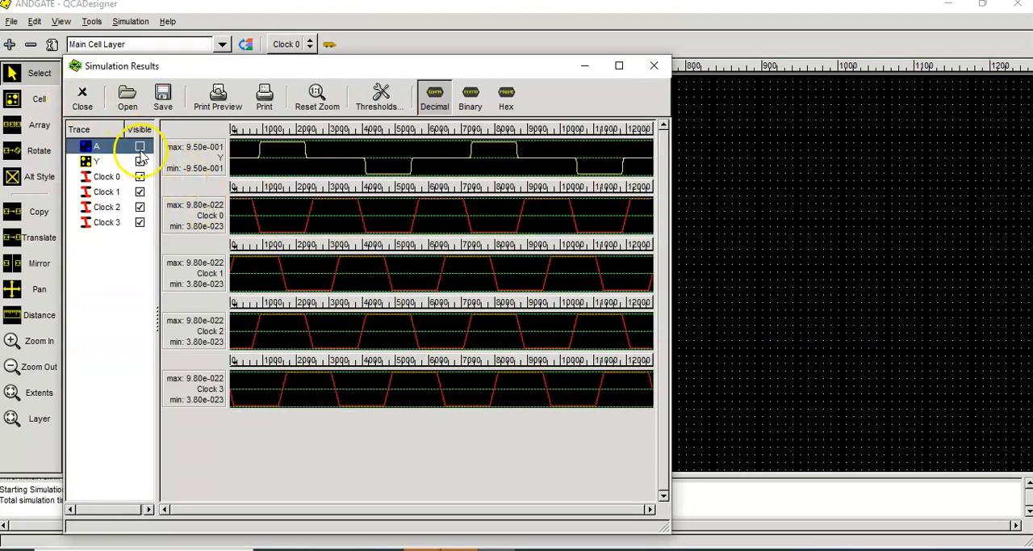
left_click(140, 148)
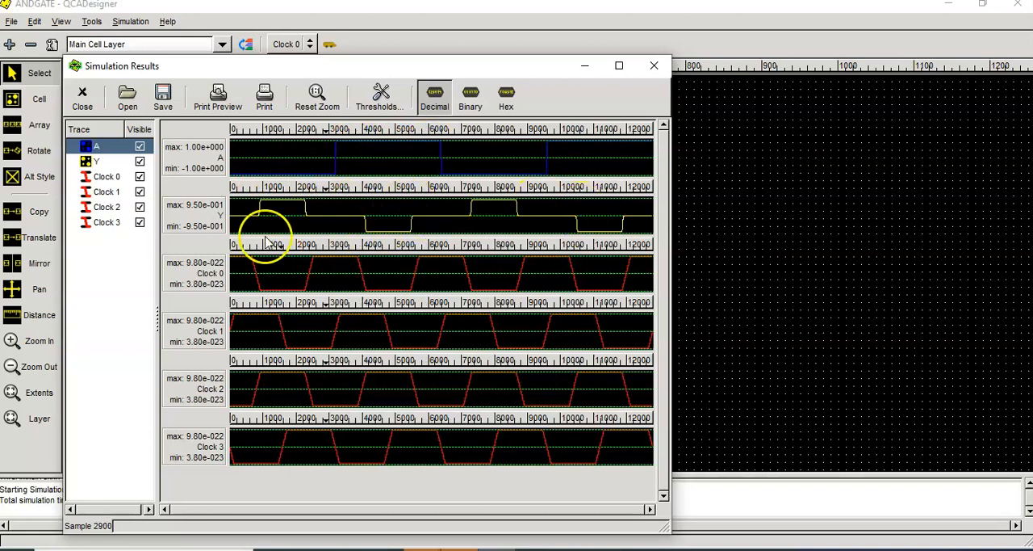
Step: Hide the Clock 0 to Clock 3 traces, examine the remaining A and Y waveforms, and close the results
left_click(141, 192)
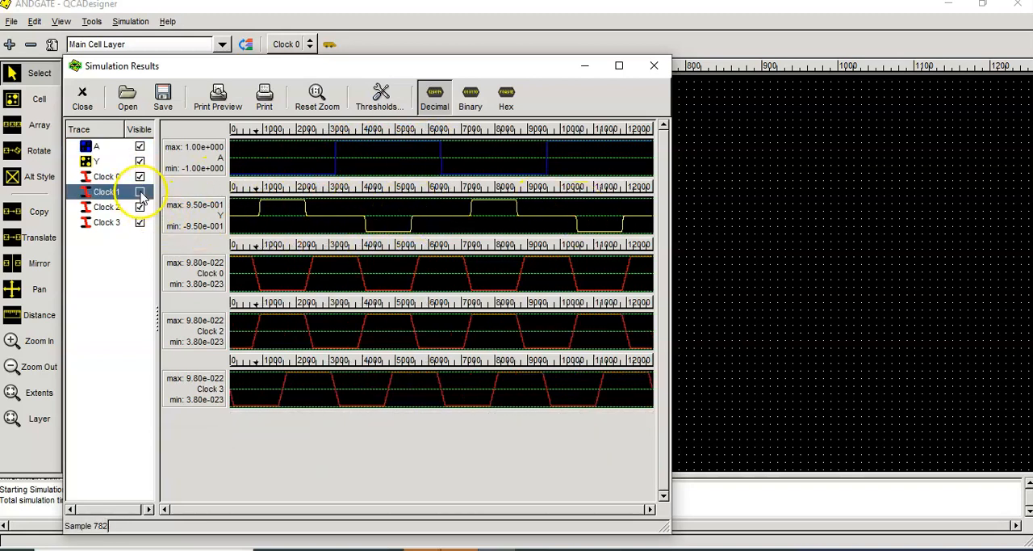
left_click(140, 207)
left_click(140, 222)
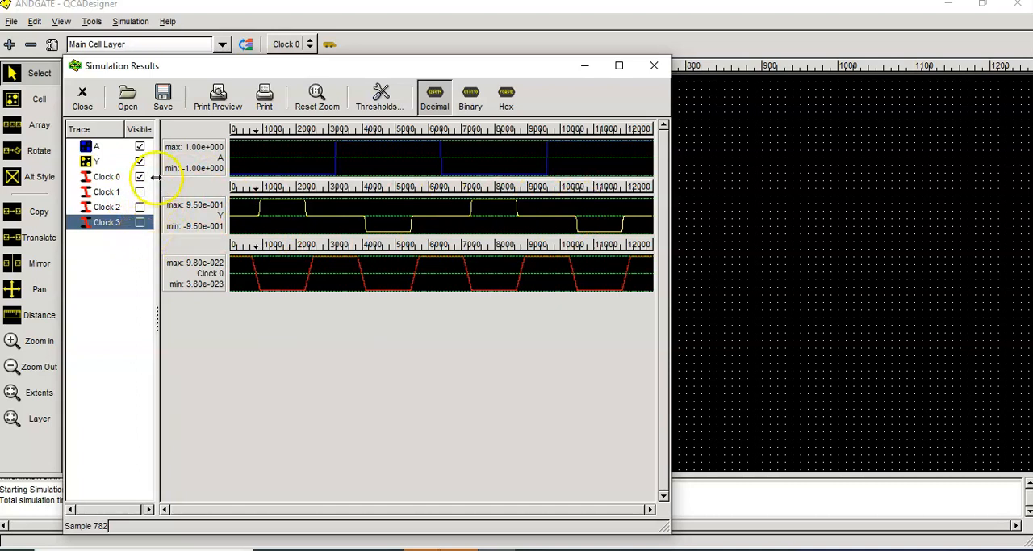
left_click(141, 177)
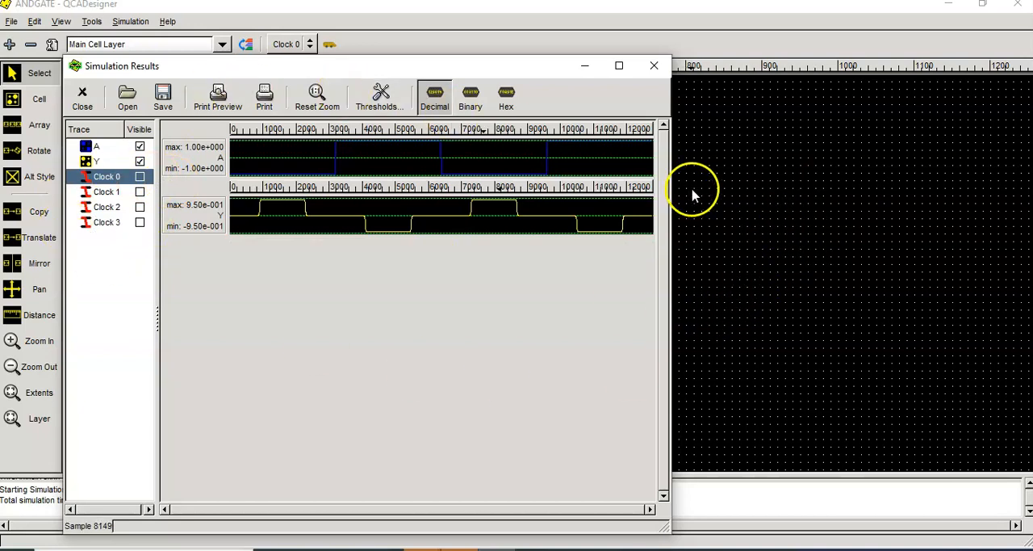
left_click(658, 72)
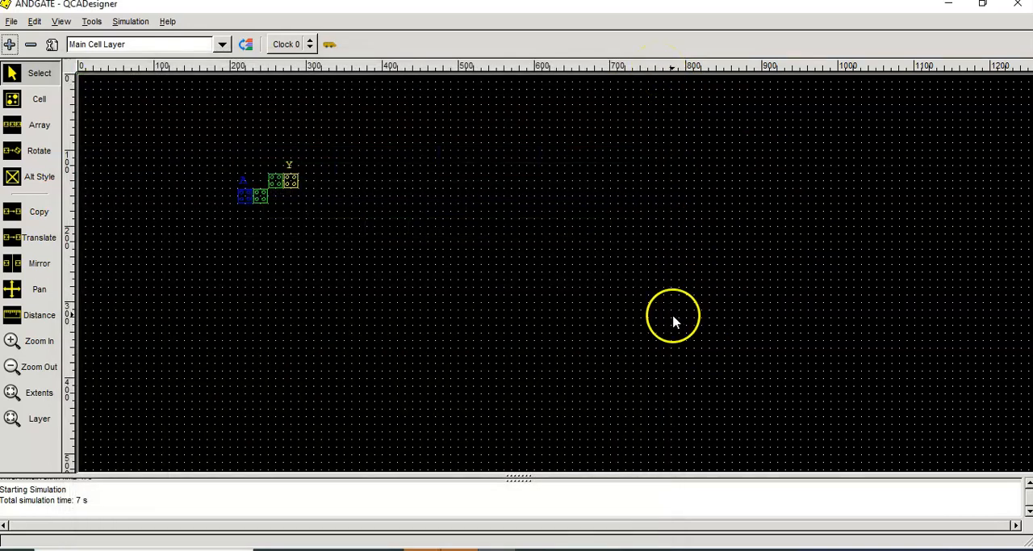